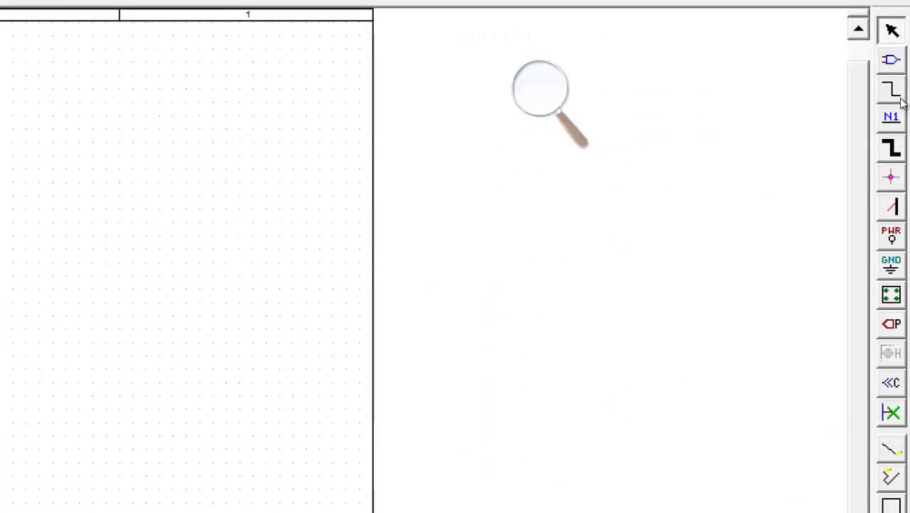
Open Place Part and browse for an extra library, then cancel without adding one.
click(891, 60)
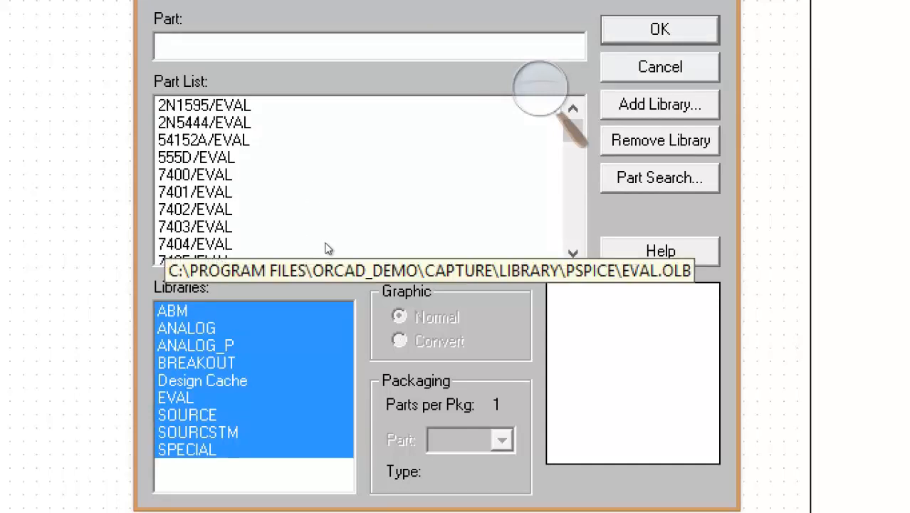
click(646, 105)
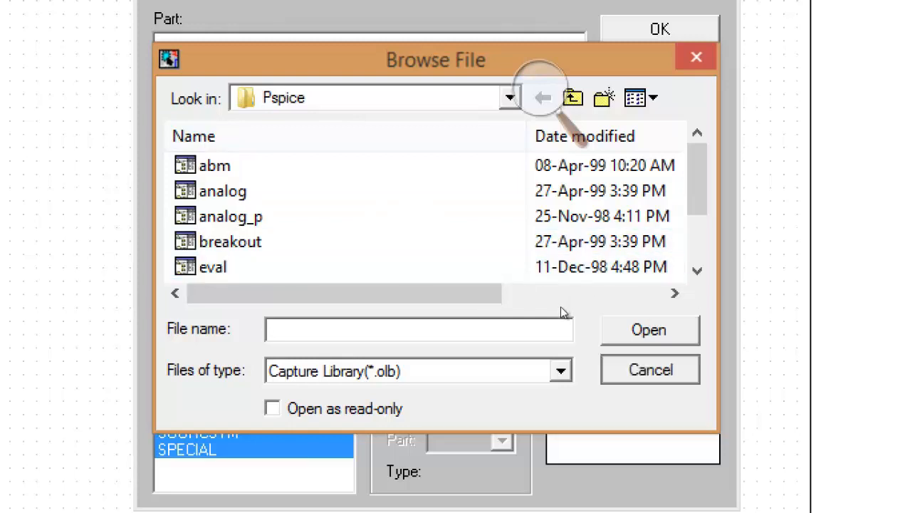
key(Escape)
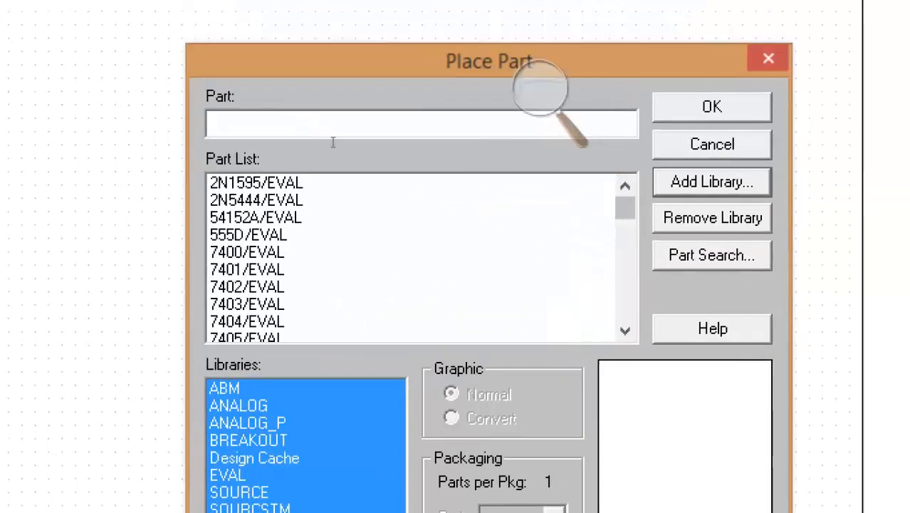
Choose the IDC current source from the SOURCE library by entering Idc as the part.
click(386, 147)
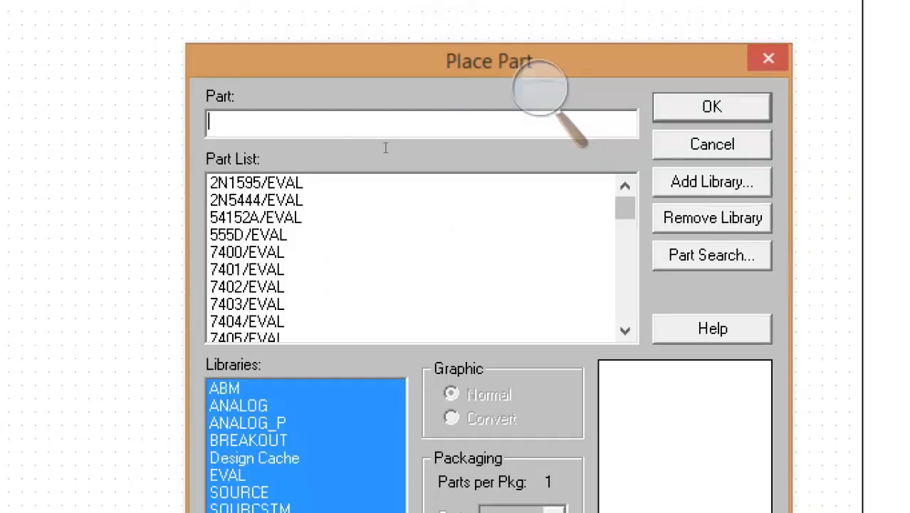
text(I)
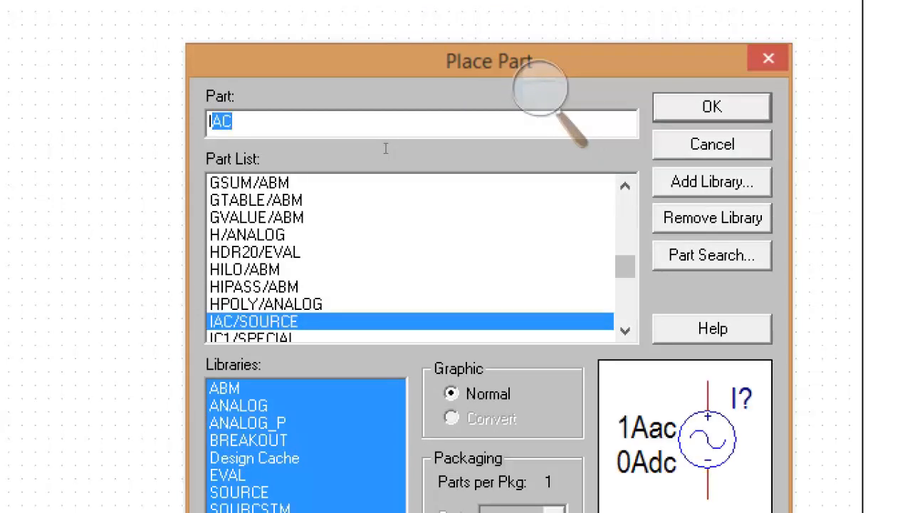
text(dc)
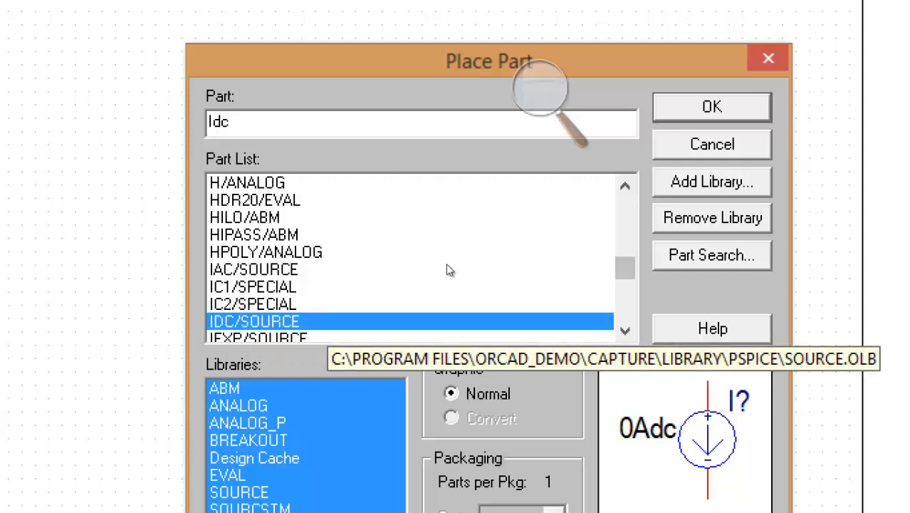
key(Return)
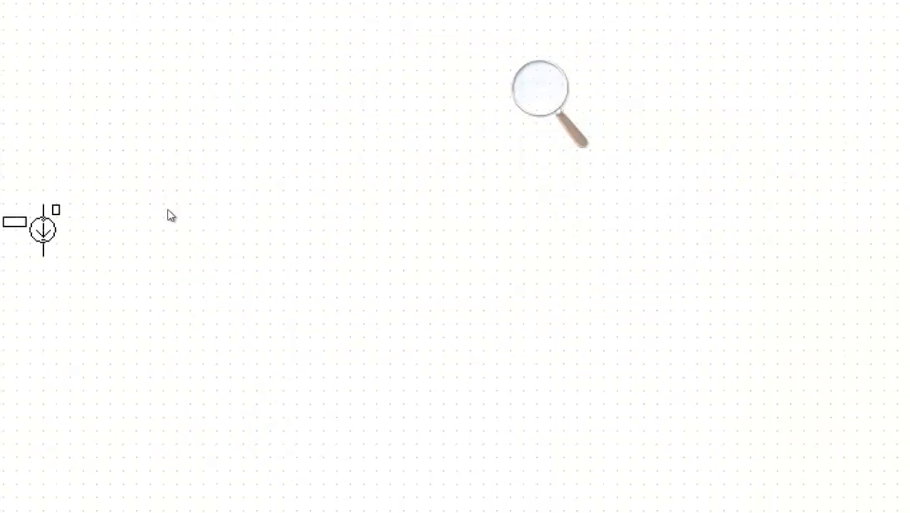
key(super+minus)
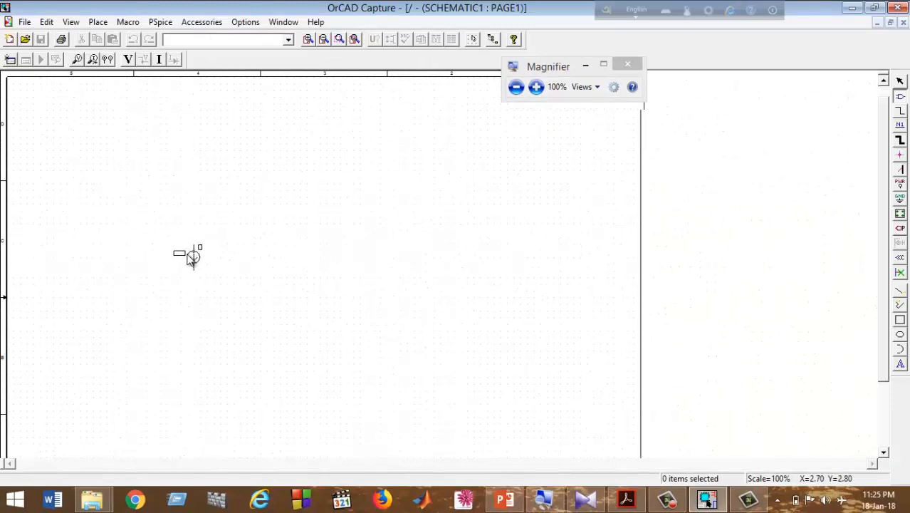
Drop the IDC source as I1 (0Adc), end placement, and mirror it vertically.
click(190, 261)
right_click(235, 265)
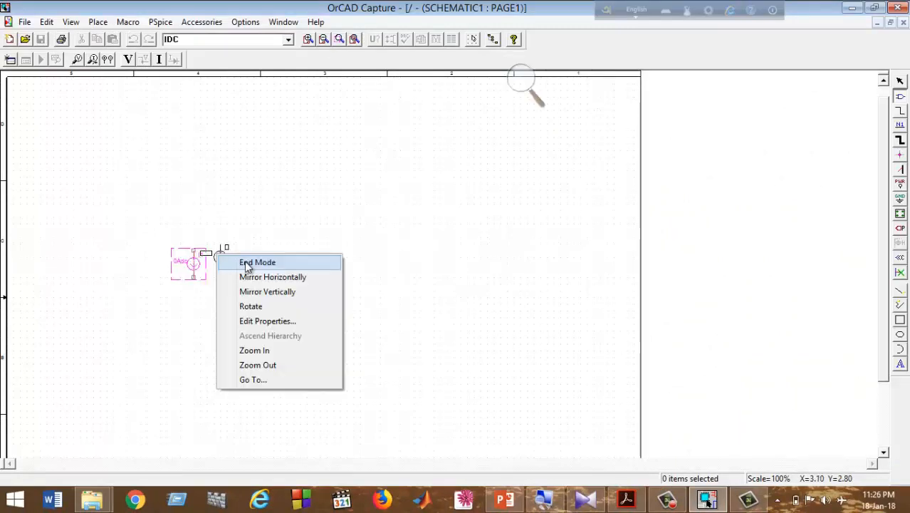
click(249, 264)
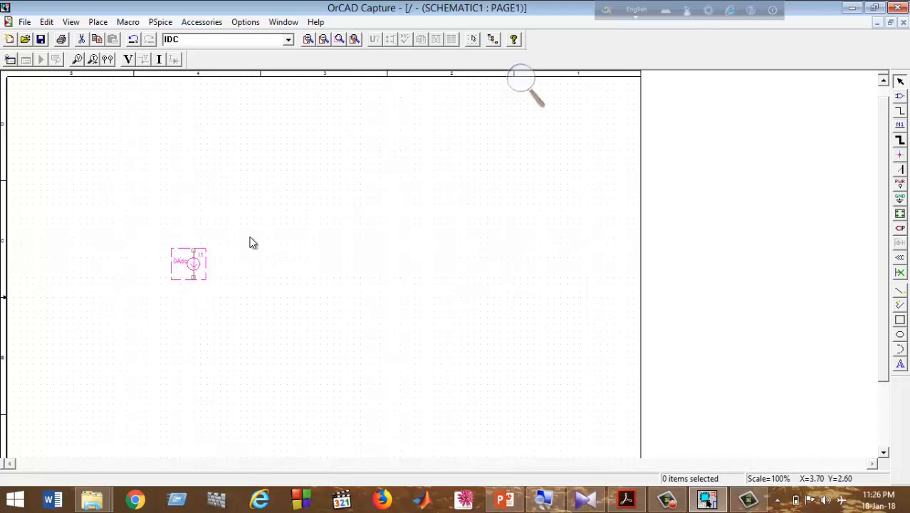
right_click(198, 266)
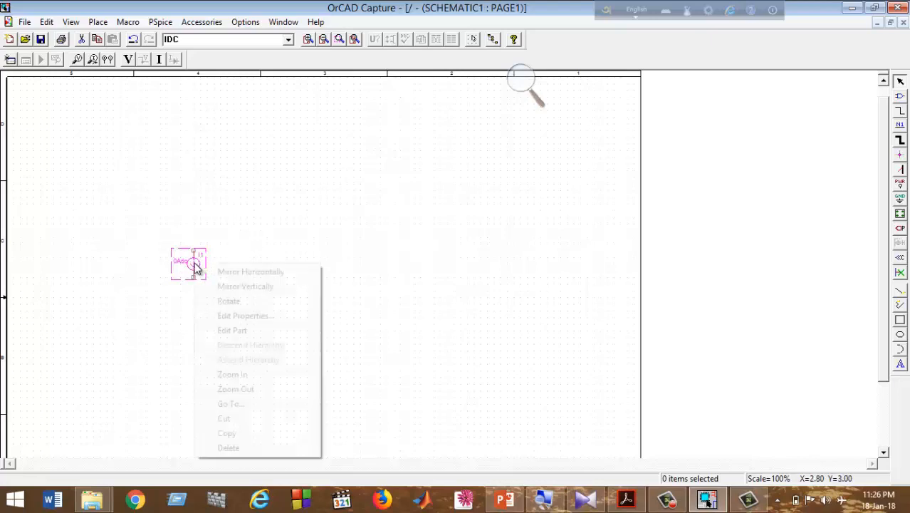
click(258, 288)
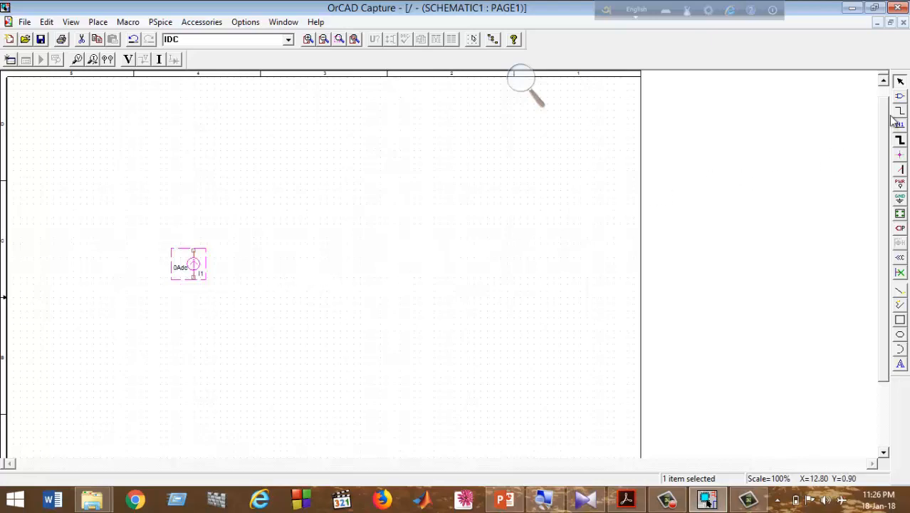
Replace the IDC part name with r and pick the R resistor from ANALOG.
click(899, 96)
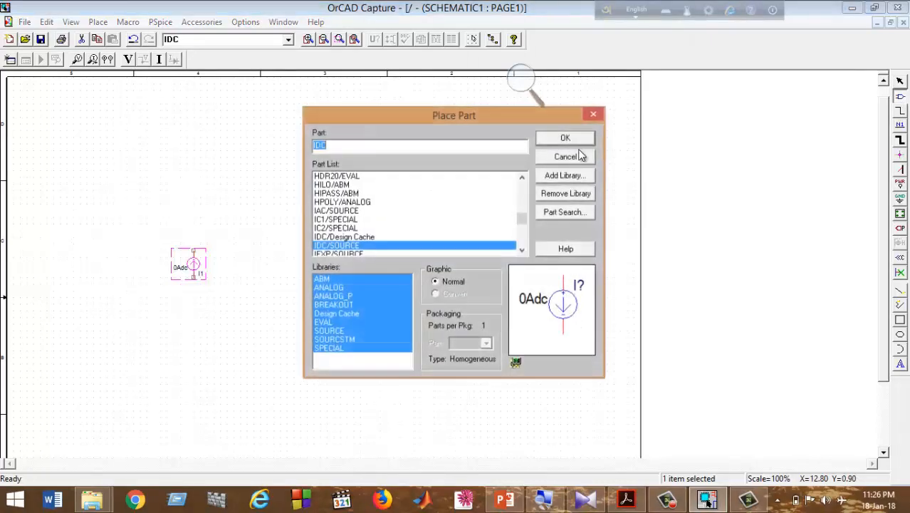
click(521, 76)
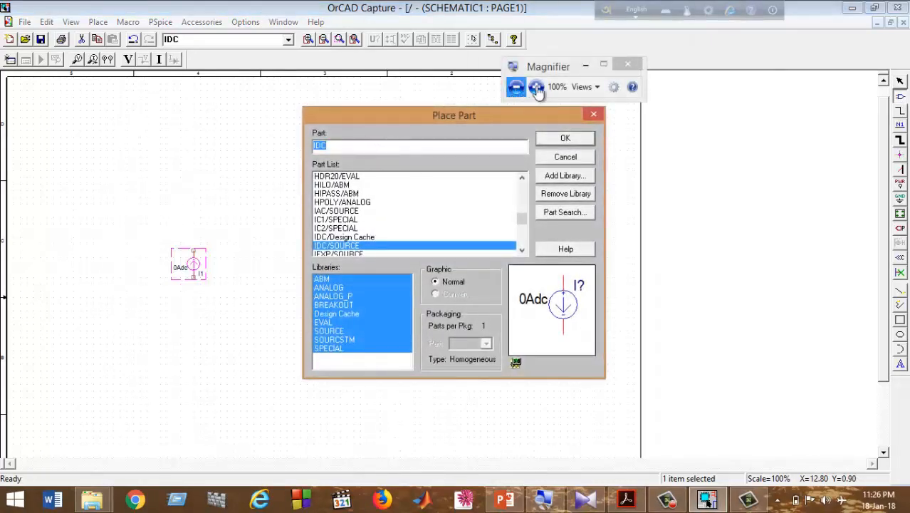
click(535, 88)
key(BackSpace)
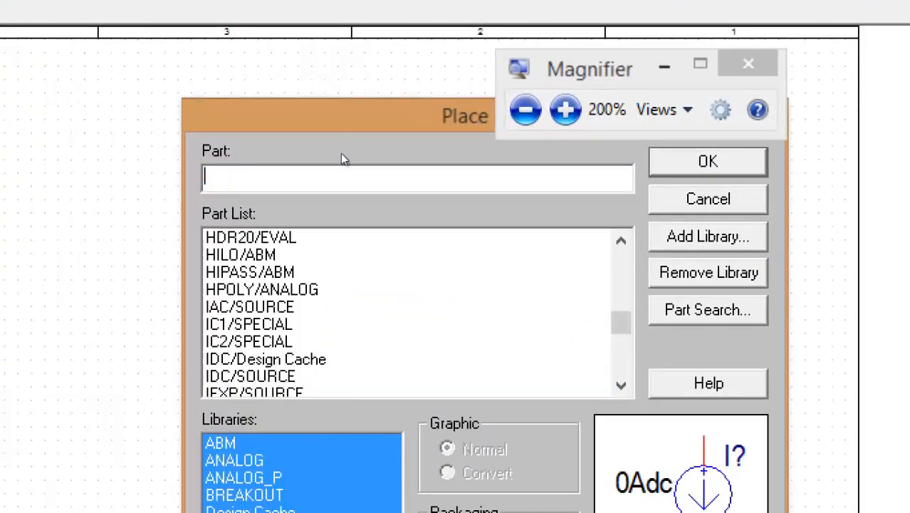
text(r)
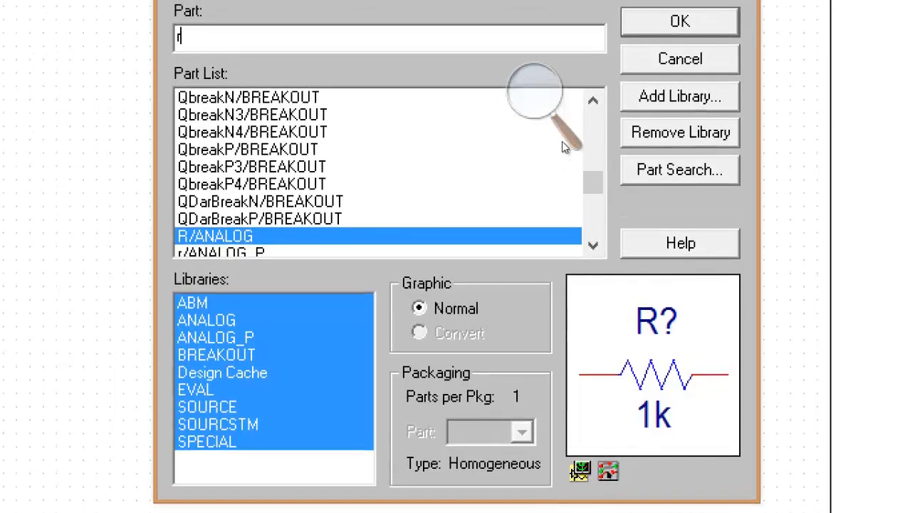
key(Return)
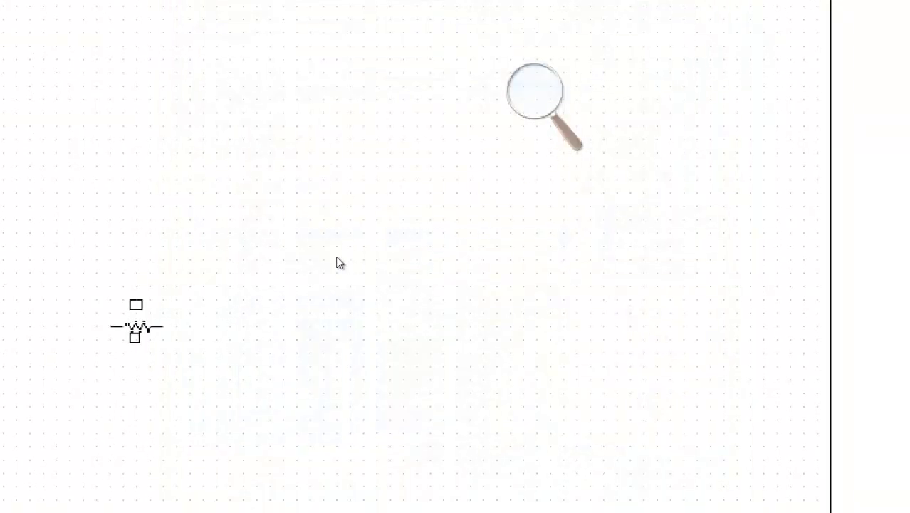
key(super+minus)
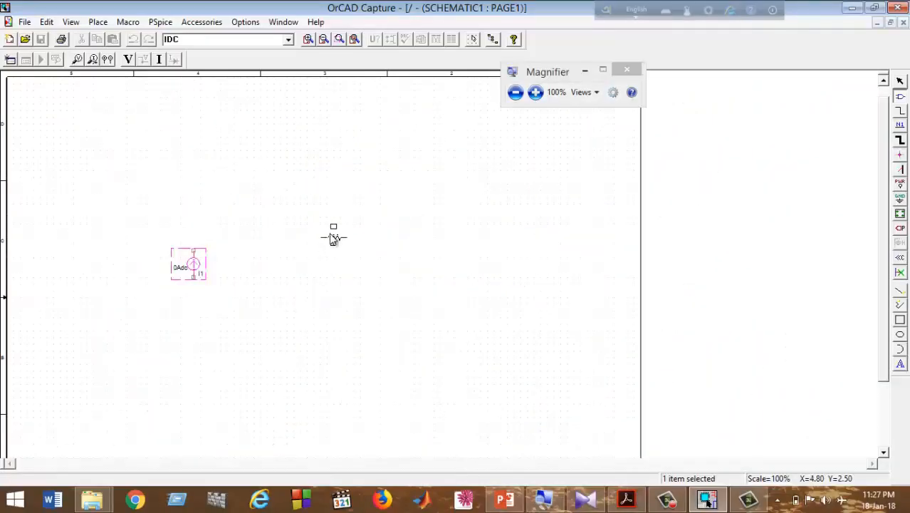
Place R1 upright beside I1, R2 horizontal above, and R3 upright to the right.
right_click(296, 255)
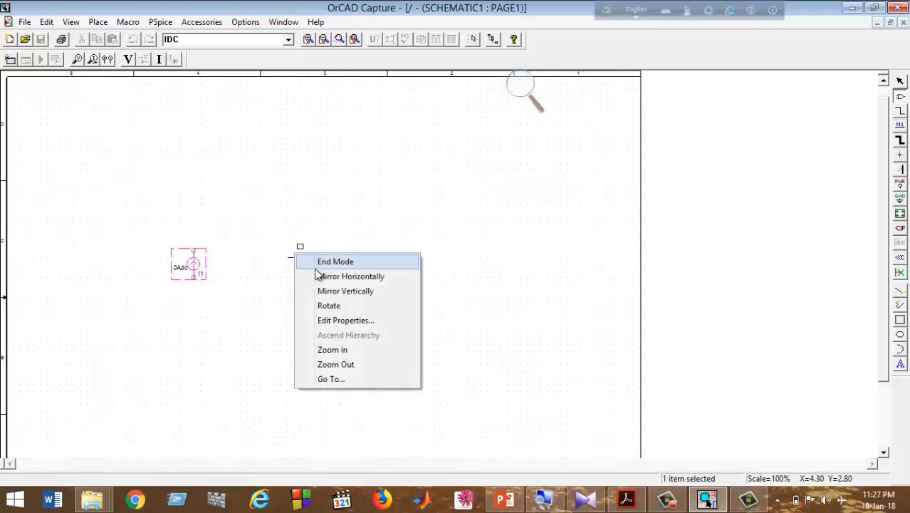
click(329, 306)
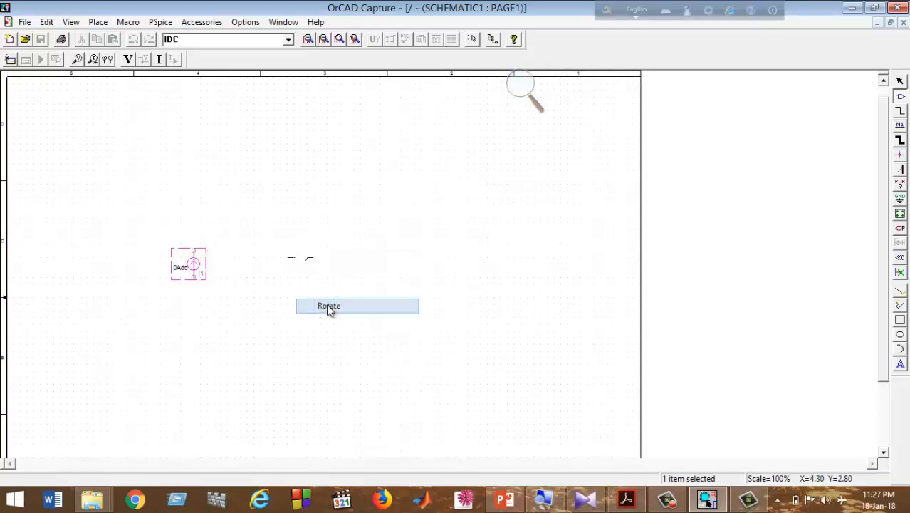
click(317, 262)
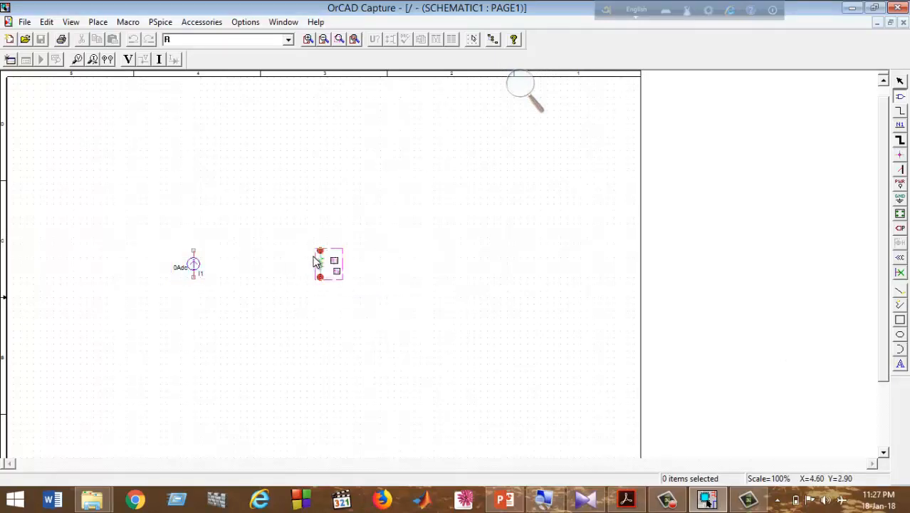
right_click(351, 223)
click(400, 278)
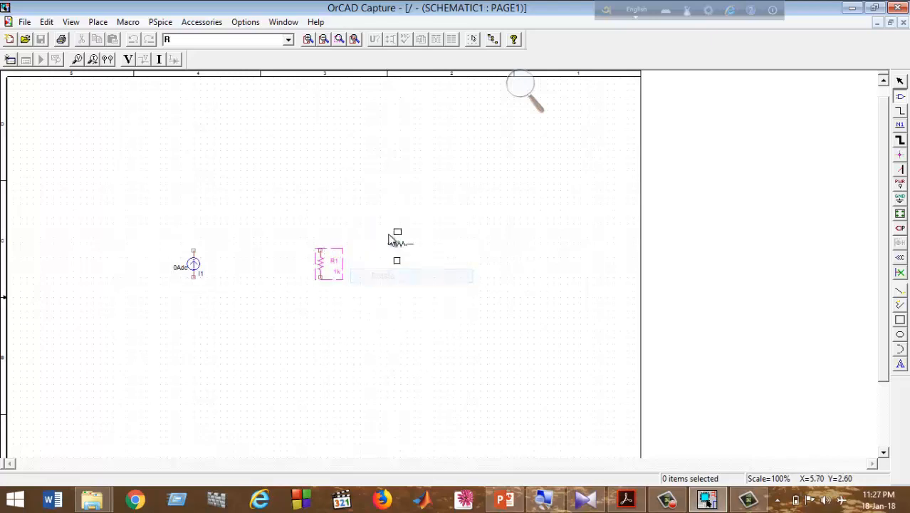
click(387, 225)
right_click(459, 279)
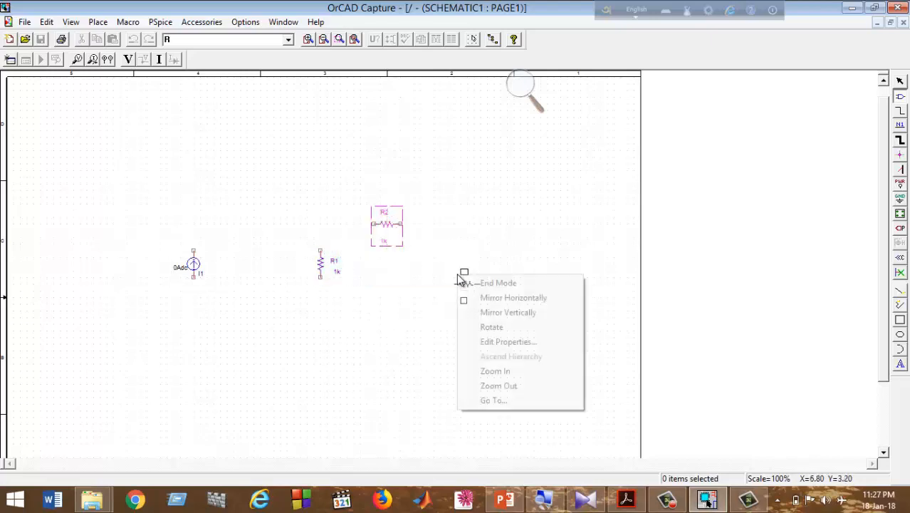
click(477, 327)
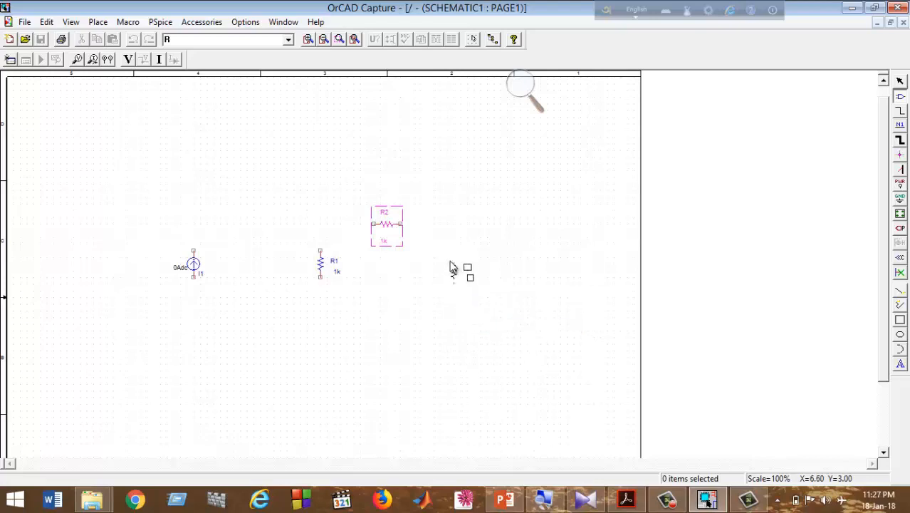
click(451, 265)
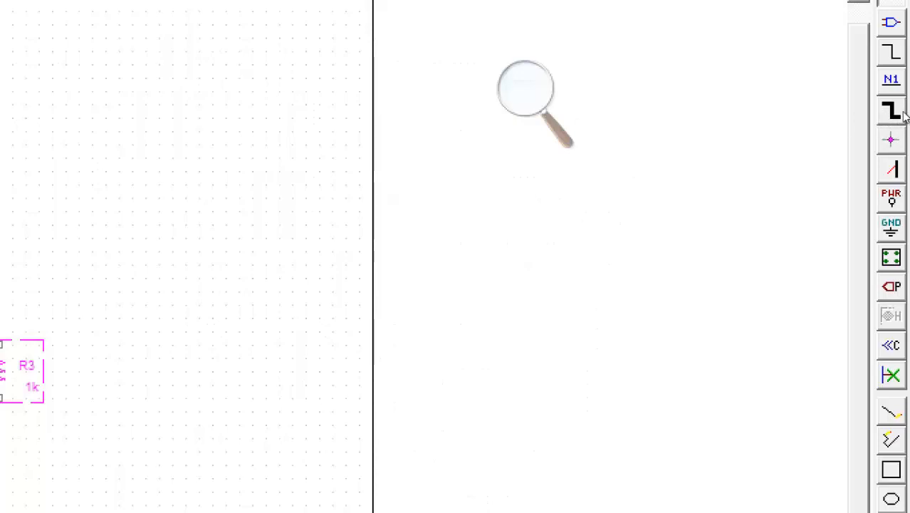
Draw wires joining I1, R1, R2 and R3 into a closed loop.
click(891, 52)
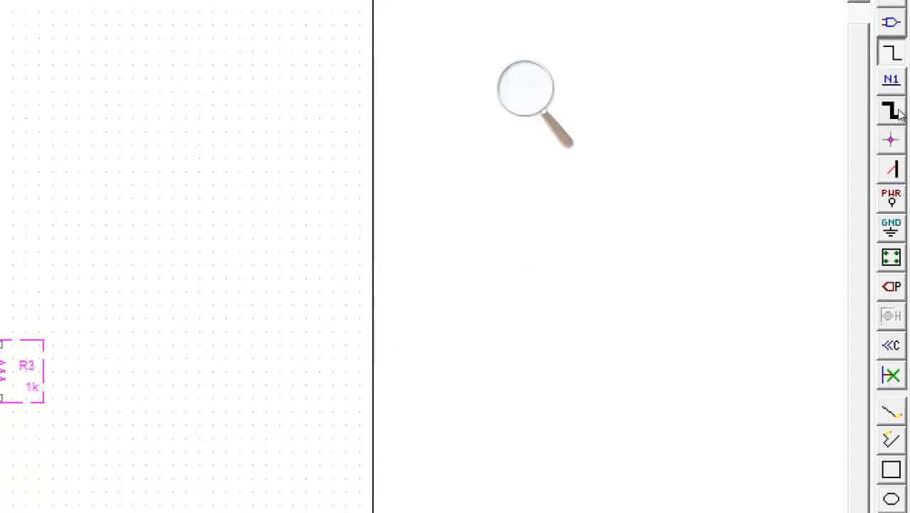
click(527, 90)
key(super+minus)
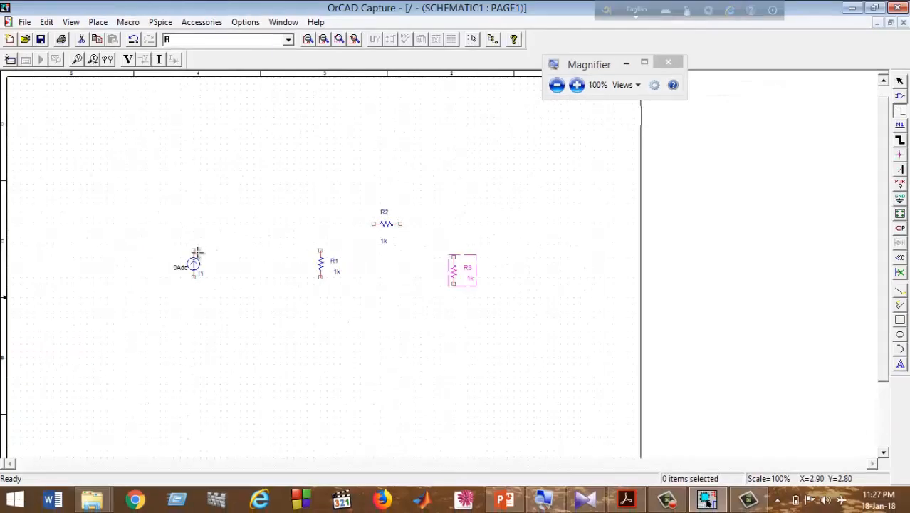
click(194, 250)
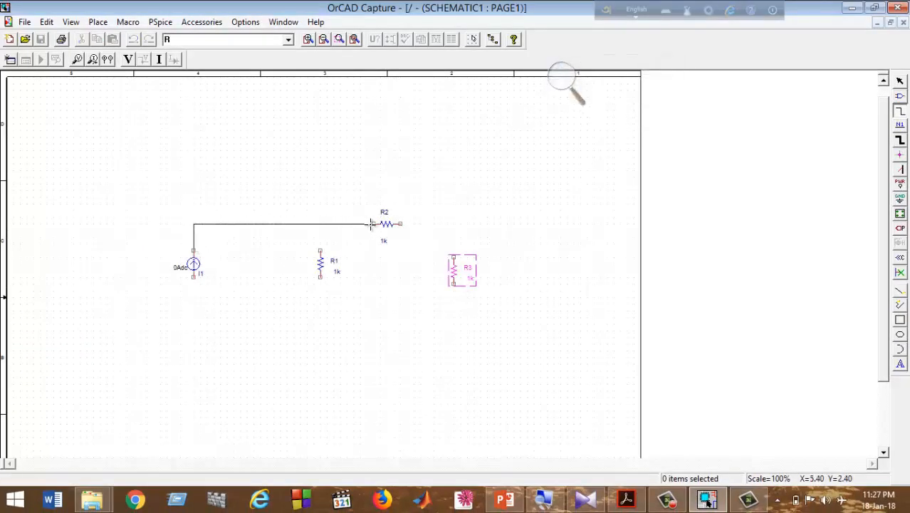
click(373, 224)
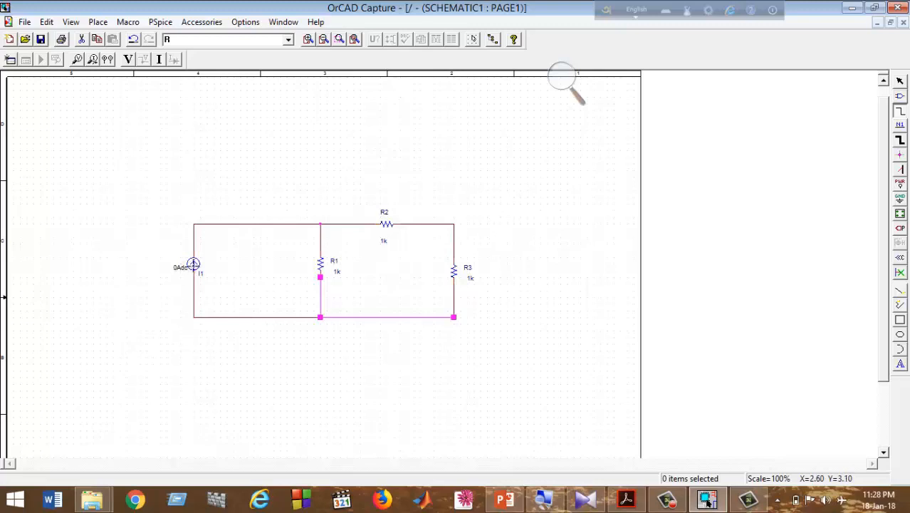
right_click(339, 220)
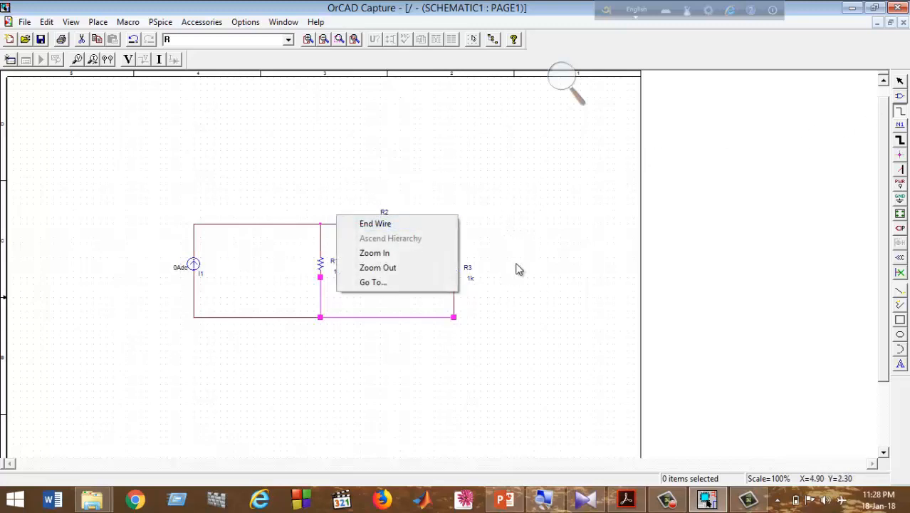
click(534, 289)
right_click(508, 316)
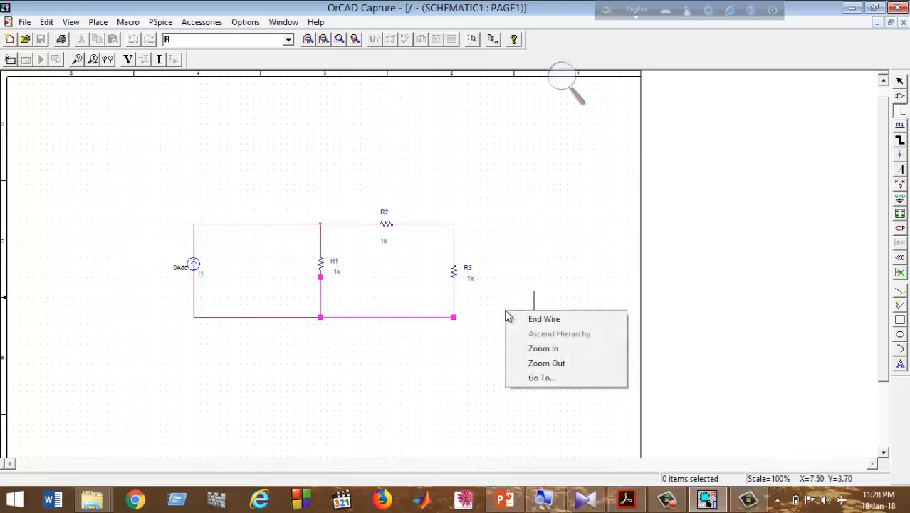
click(531, 319)
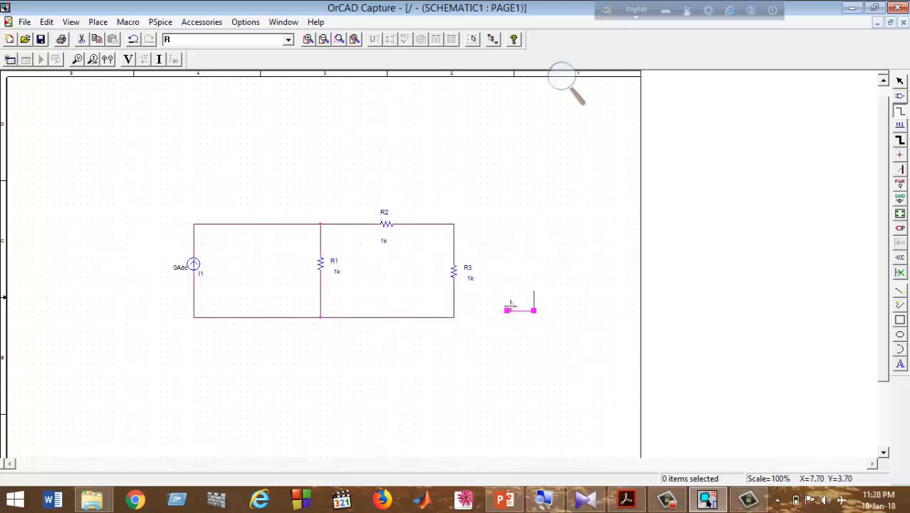
Delete the stray vertical and horizontal wire pieces near R3.
click(899, 83)
click(534, 302)
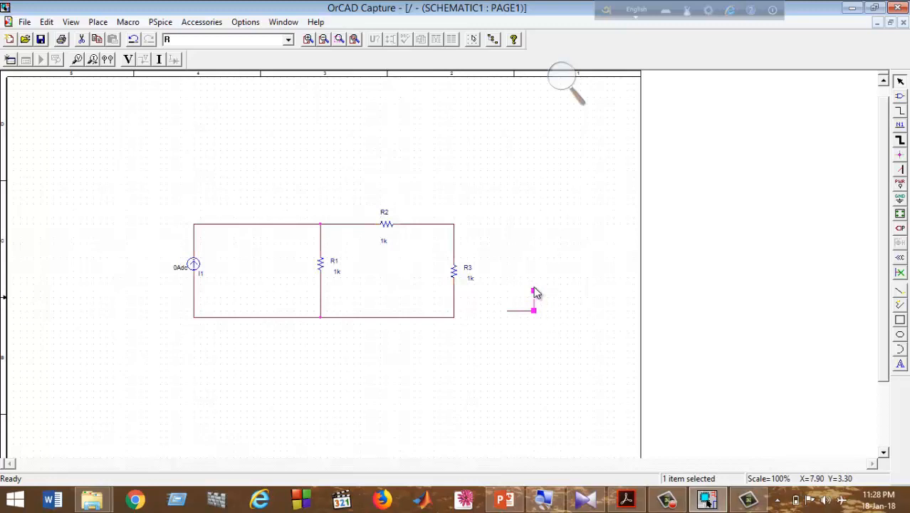
key(Delete)
click(511, 313)
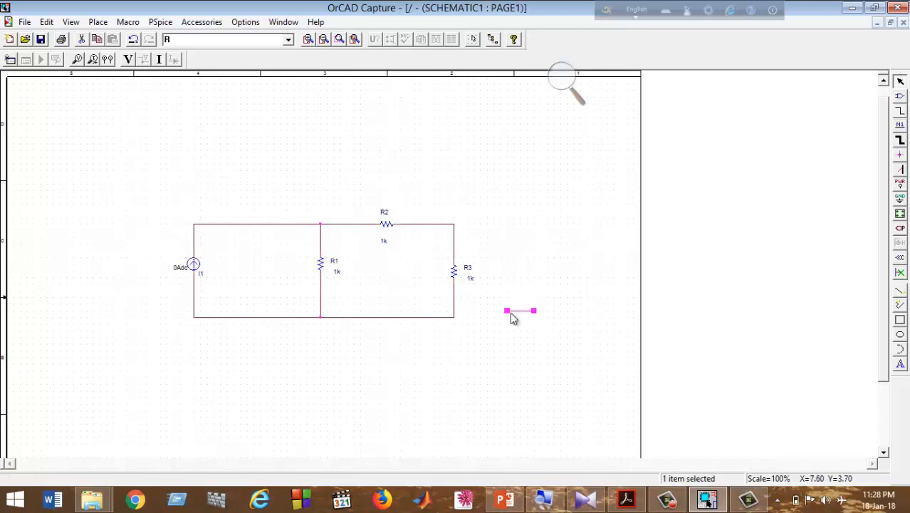
key(Delete)
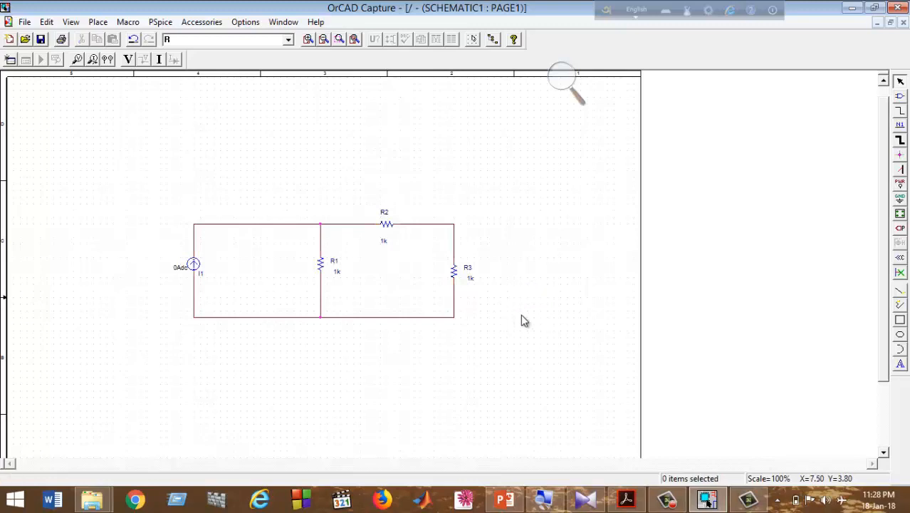
click(178, 275)
key(super+plus)
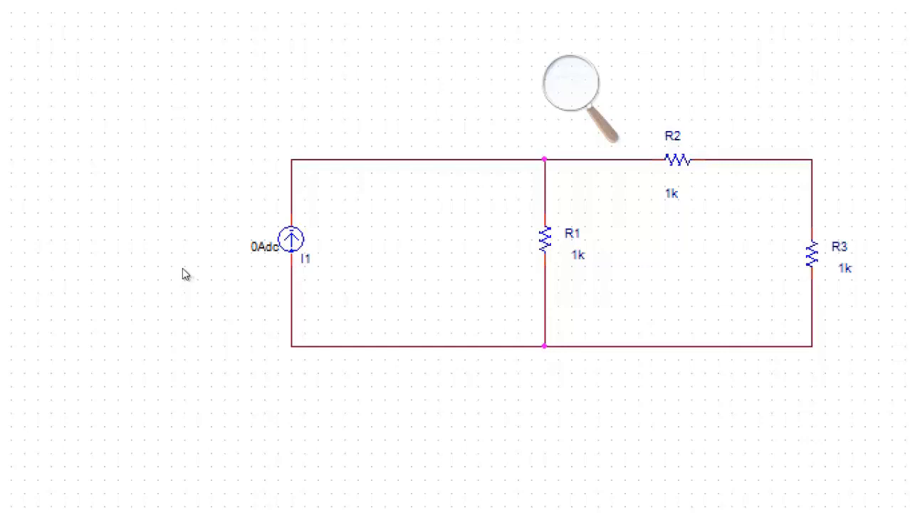
Change I1's Value from 0Adc to 1.5Adc in Display Properties.
click(179, 276)
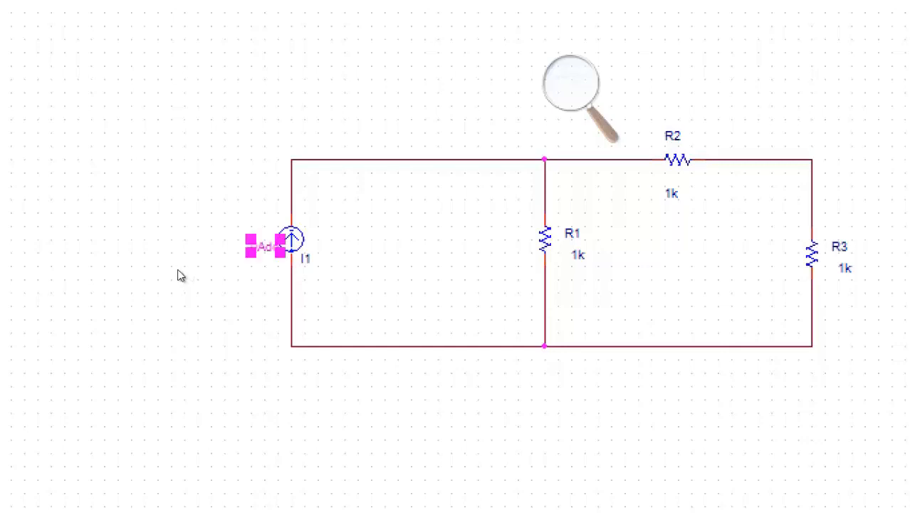
double_click(180, 276)
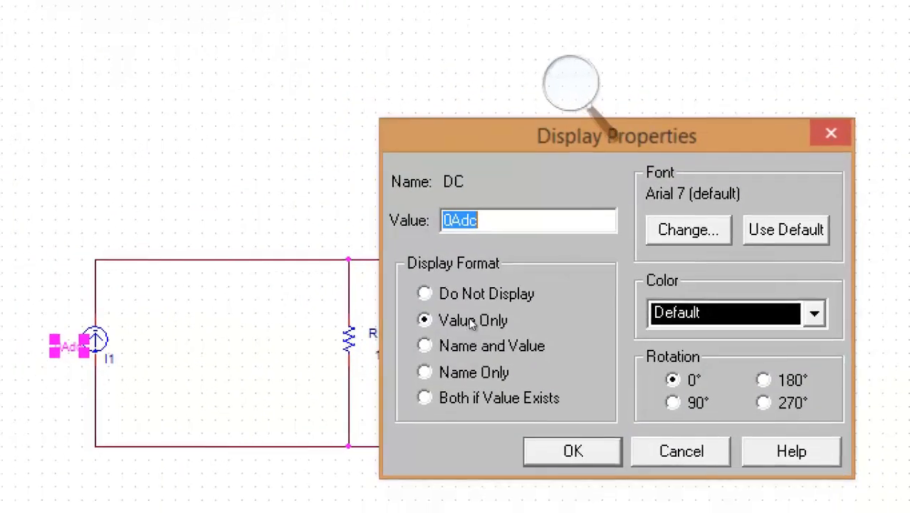
click(452, 220)
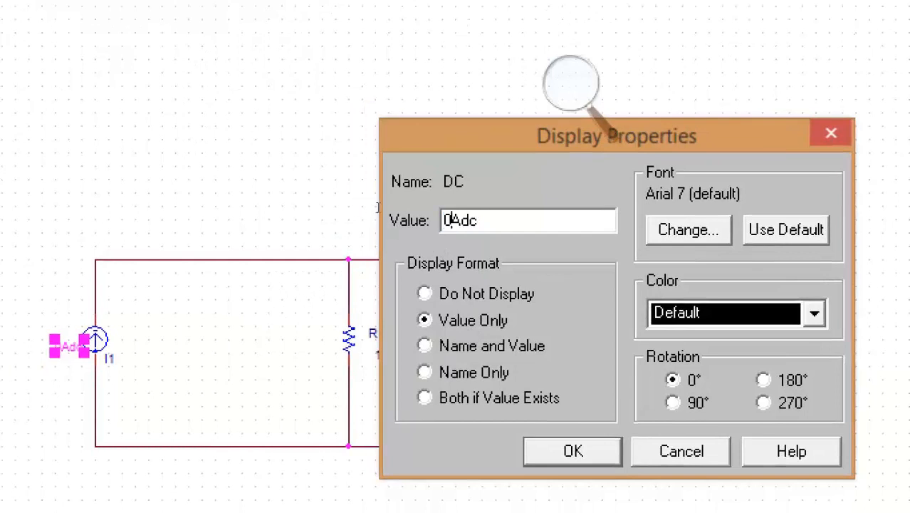
key(BackSpace)
text(1.5)
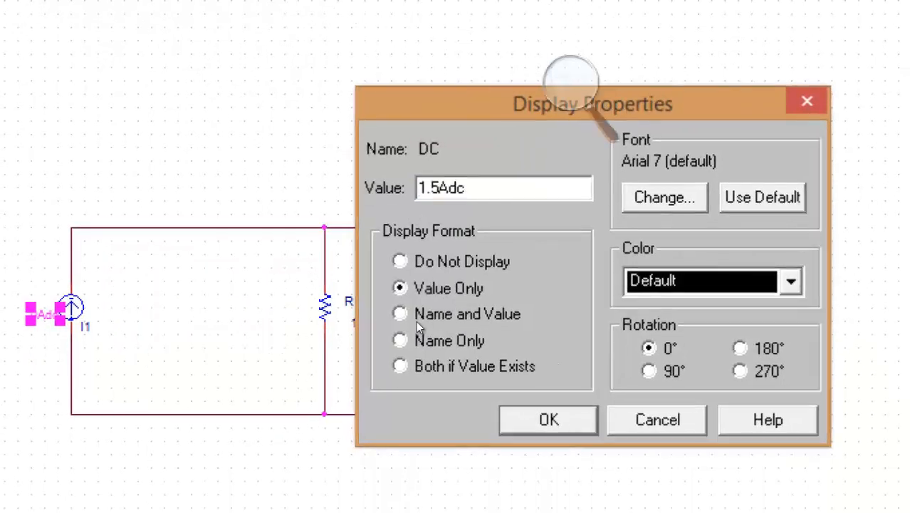
key(Return)
click(277, 285)
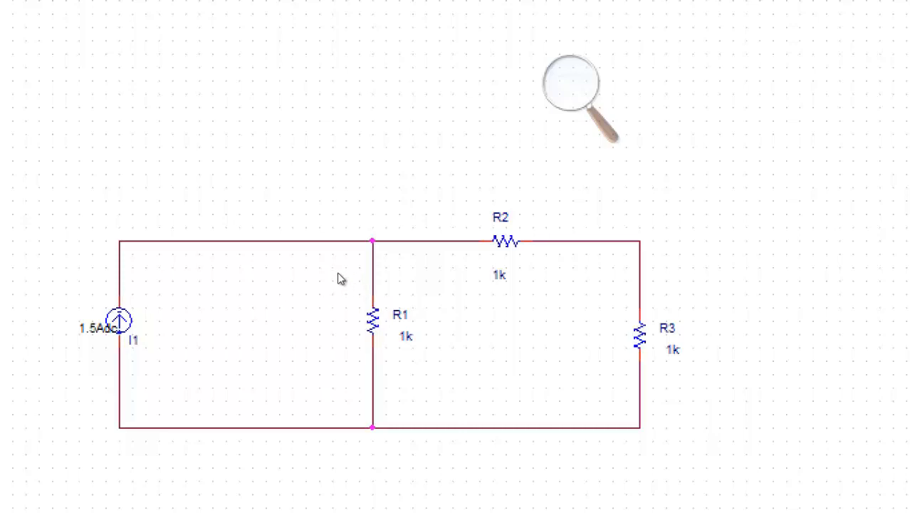
Edit each 1k label so R1 is 100, R2 is 150 and R3 is 250.
double_click(406, 336)
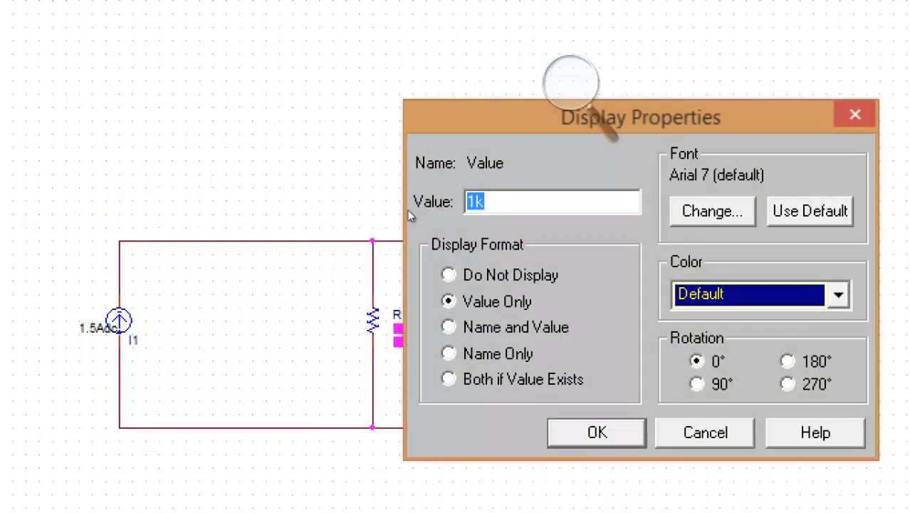
text(100)
key(Return)
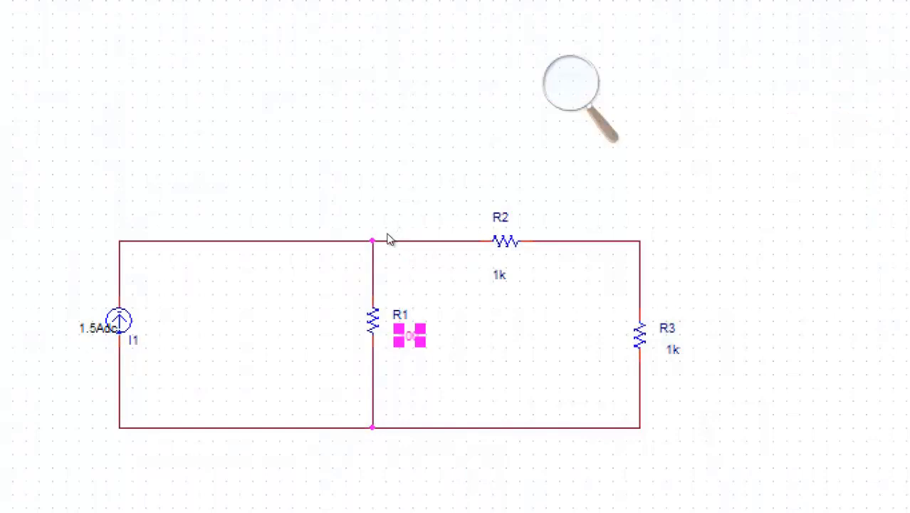
double_click(499, 275)
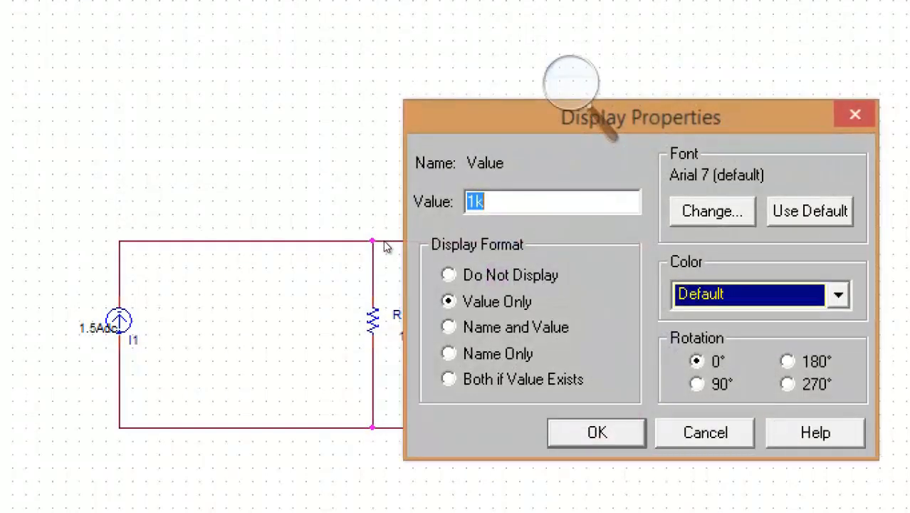
text(150)
key(Return)
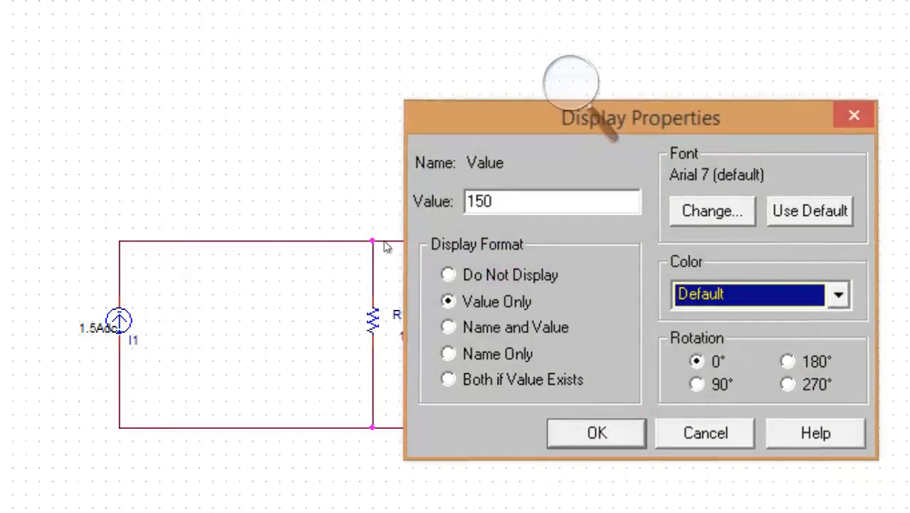
double_click(672, 350)
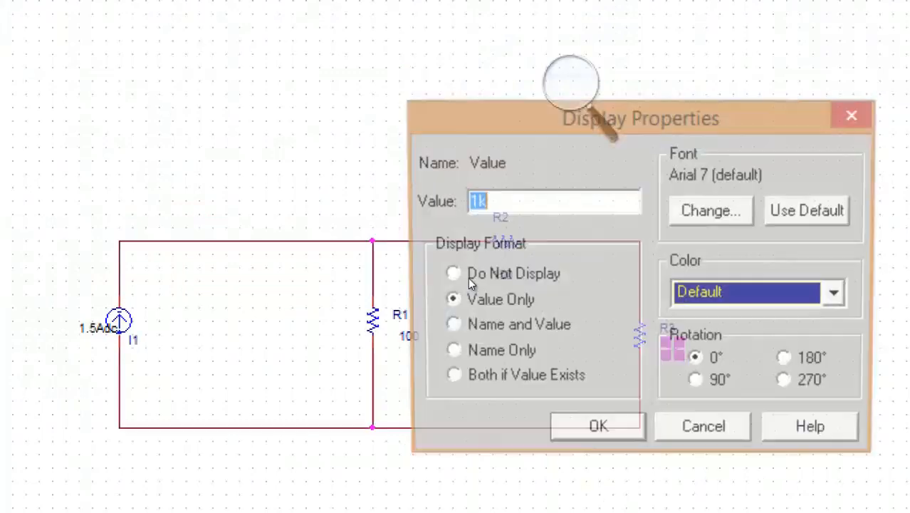
text(250)
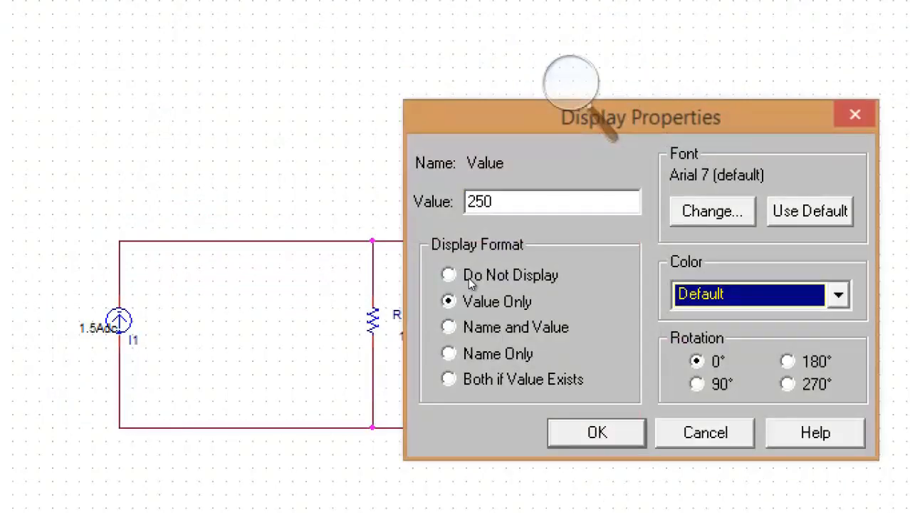
key(Return)
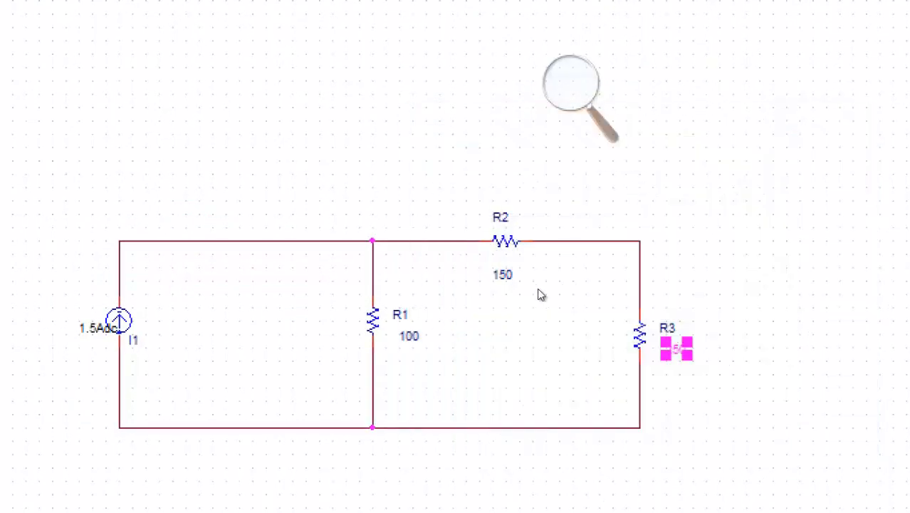
click(427, 299)
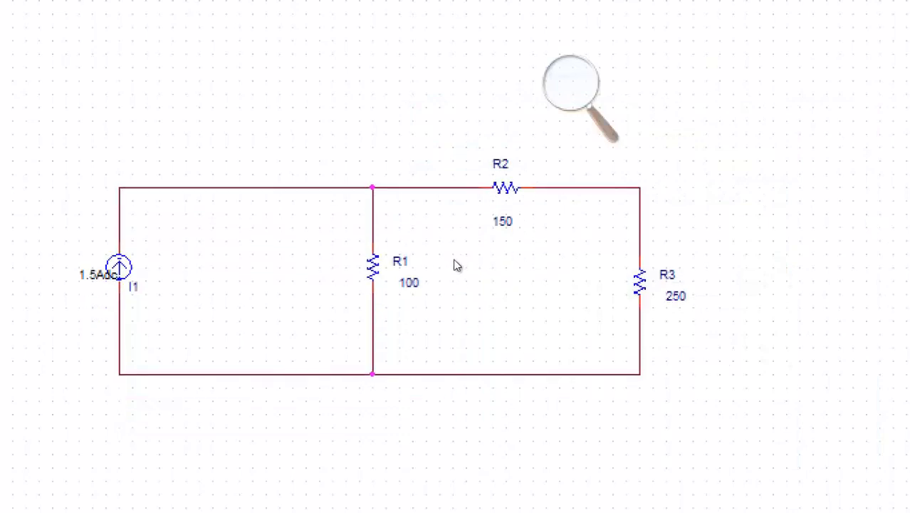
click(568, 82)
click(560, 101)
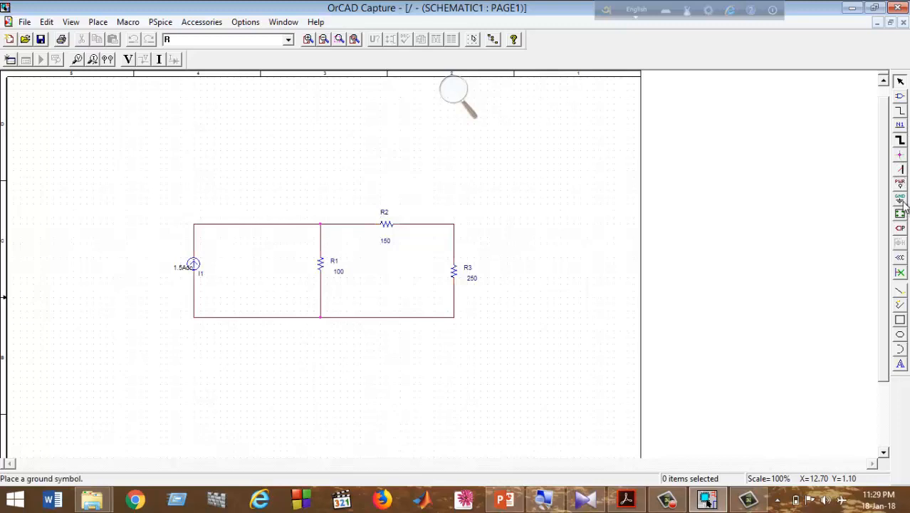
click(456, 94)
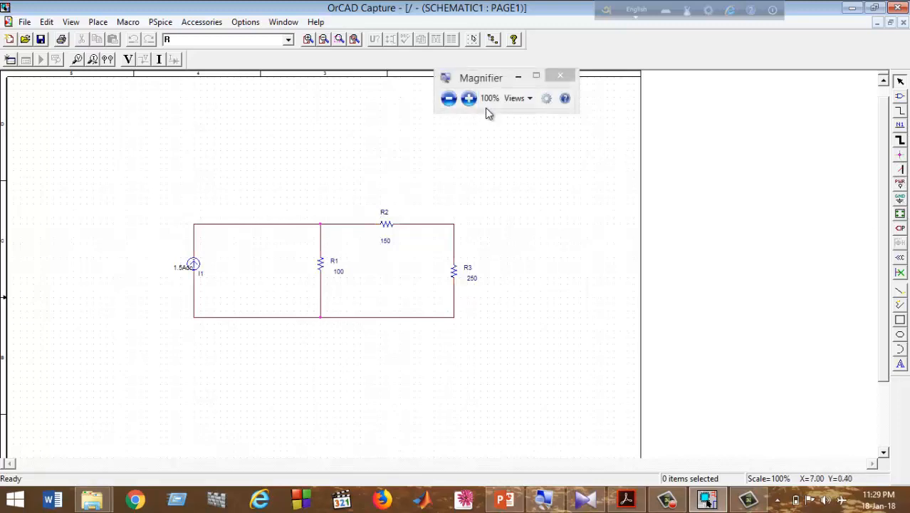
click(470, 95)
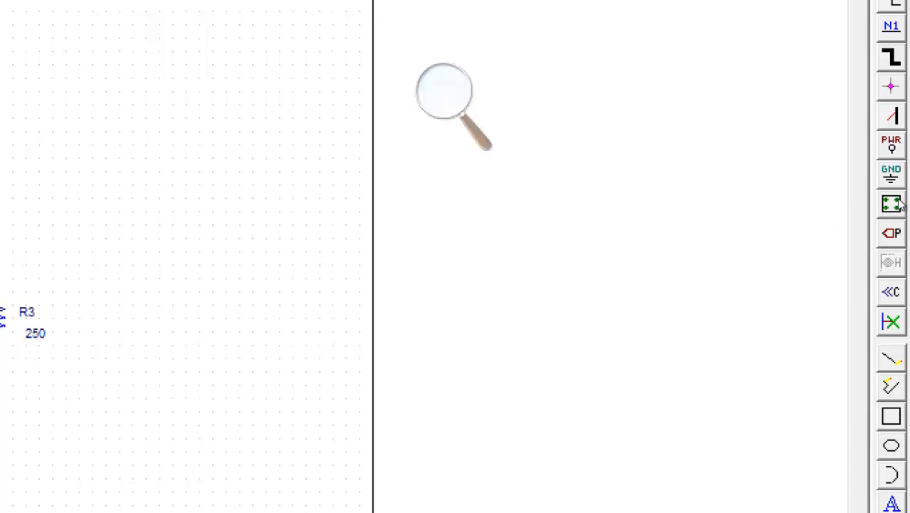
In Place Ground, select the plain GND symbol from CAPSYM and accept it.
click(892, 177)
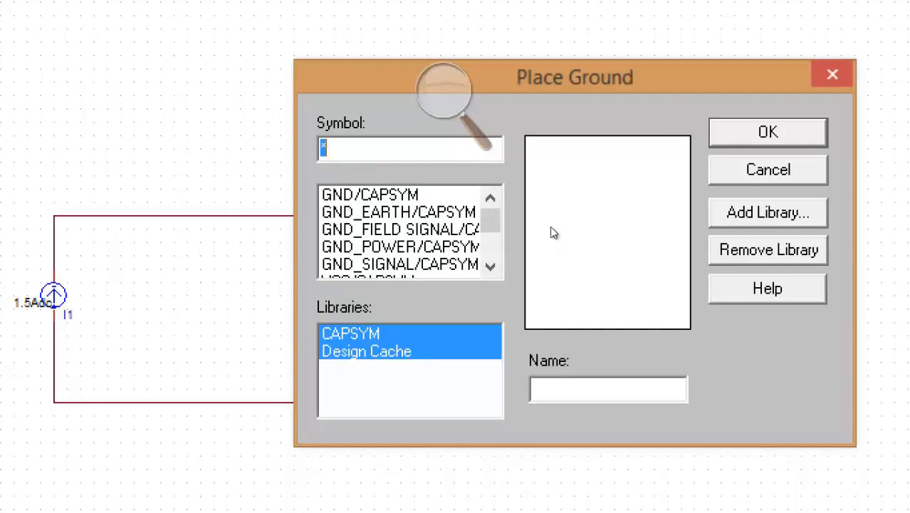
click(767, 212)
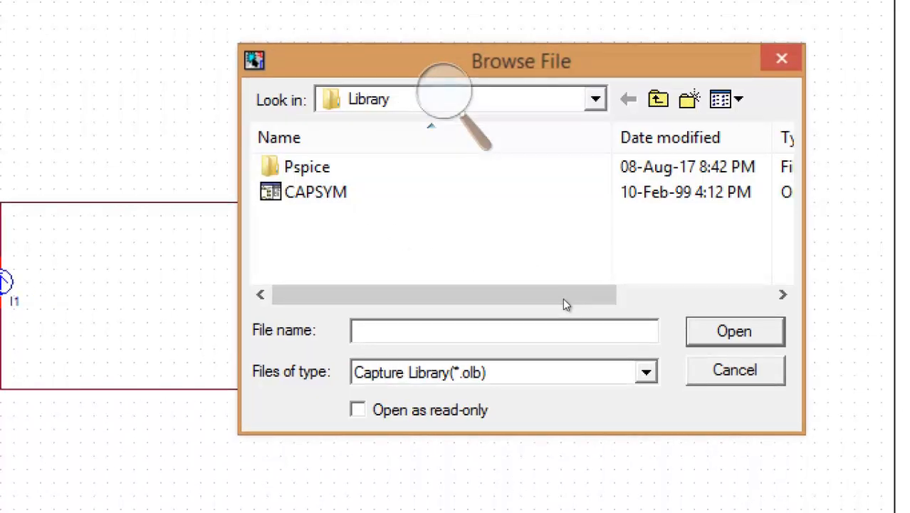
key(Escape)
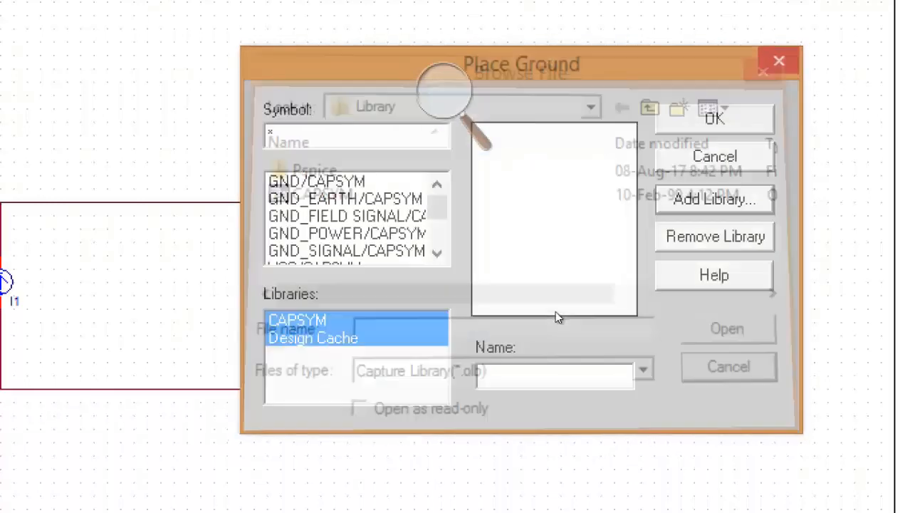
click(362, 217)
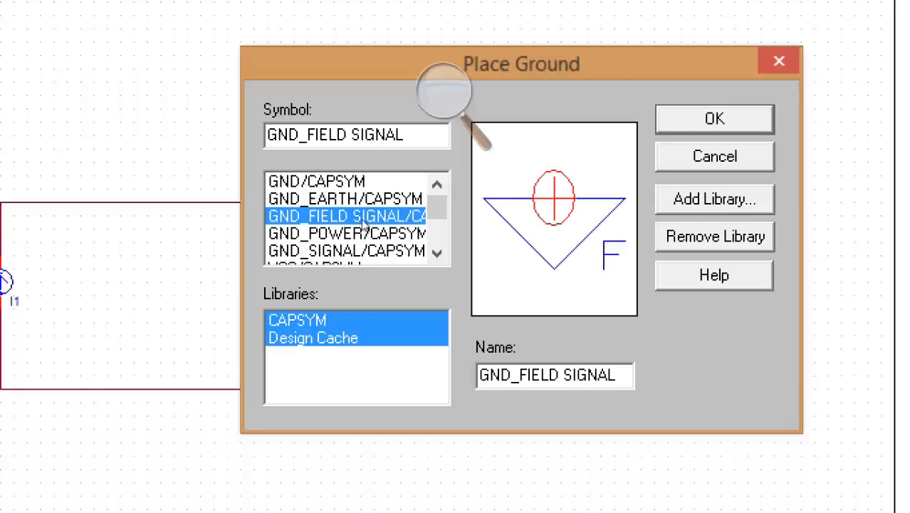
key(Up)
key(Down)
key(Up)
key(Up)
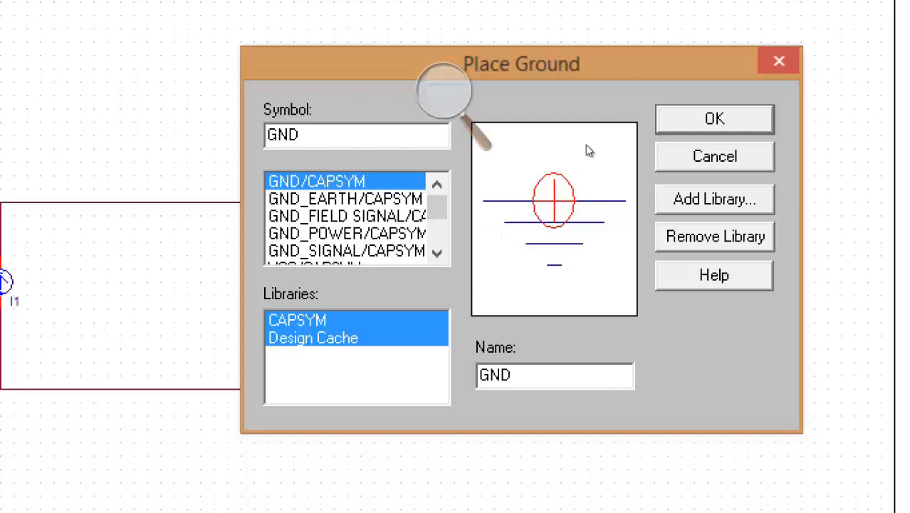
key(Return)
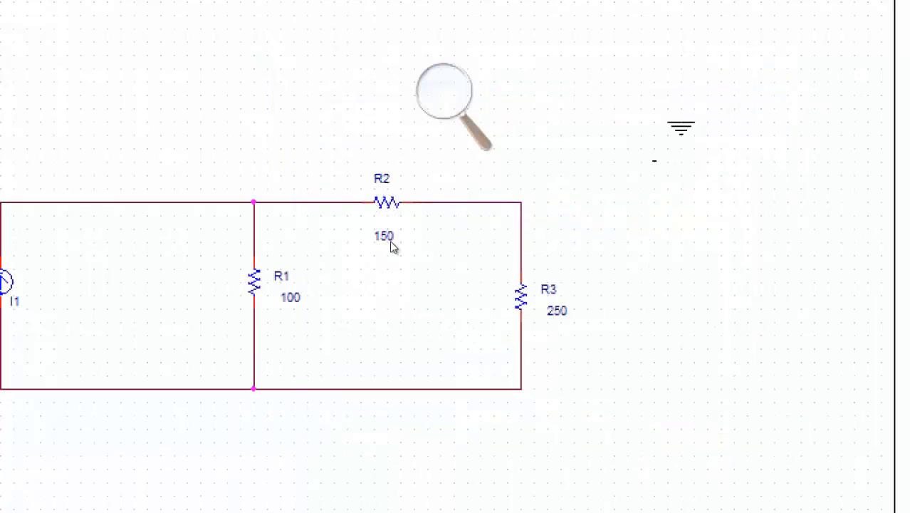
Place the GND symbol below I1 and end placement mode.
click(206, 349)
right_click(260, 341)
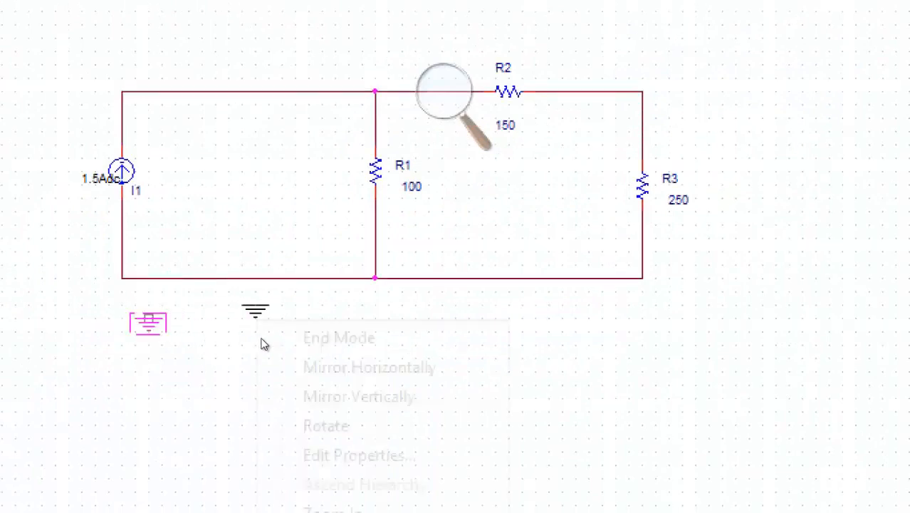
click(279, 343)
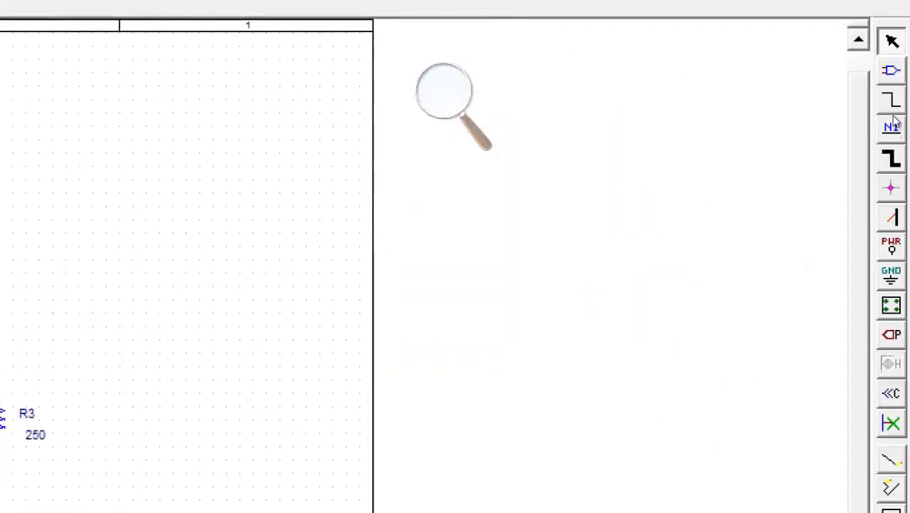
Wire the ground symbol up to the circuit's bottom rail.
click(892, 100)
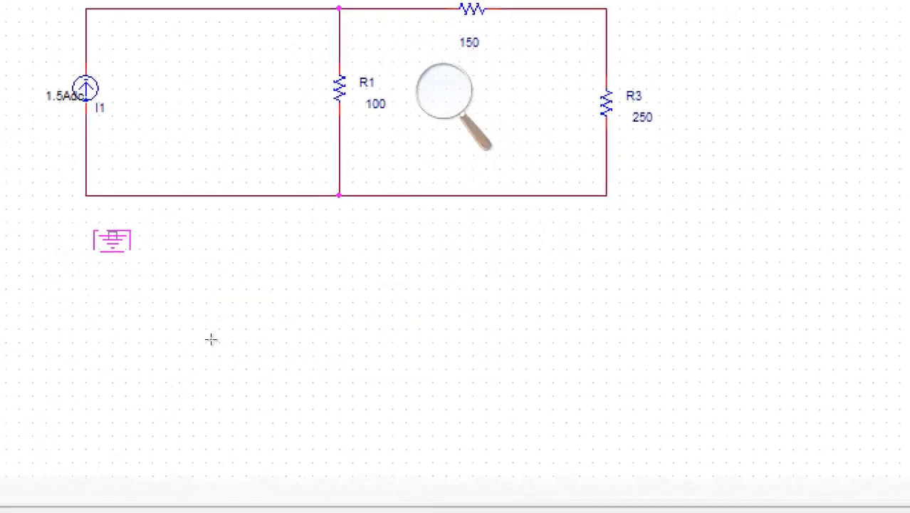
click(208, 337)
click(208, 317)
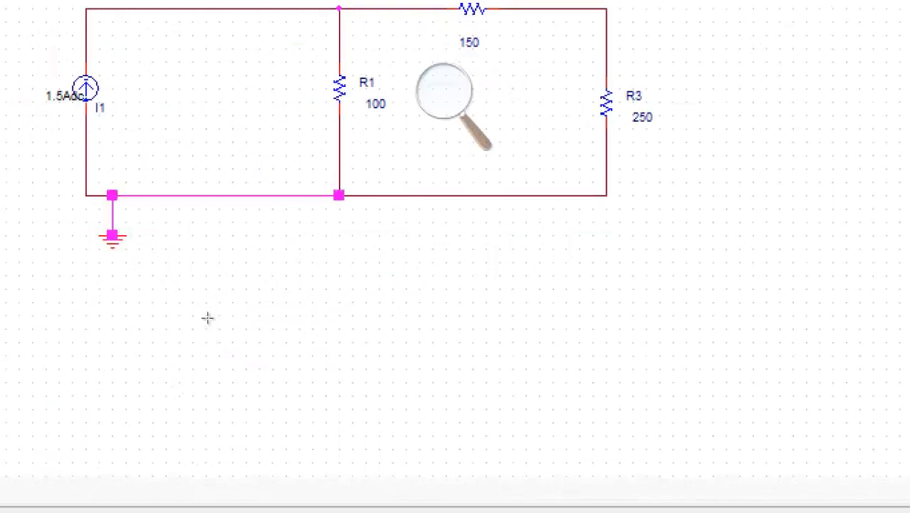
right_click(286, 330)
click(313, 348)
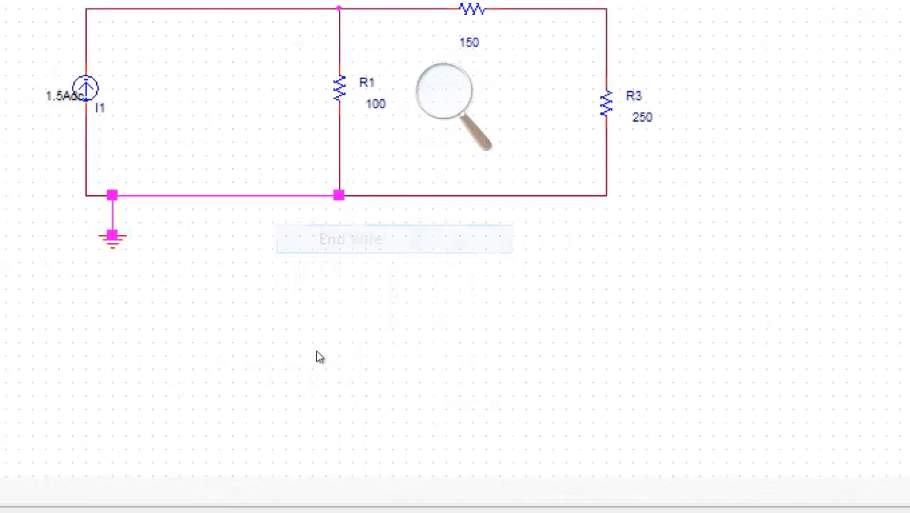
click(225, 356)
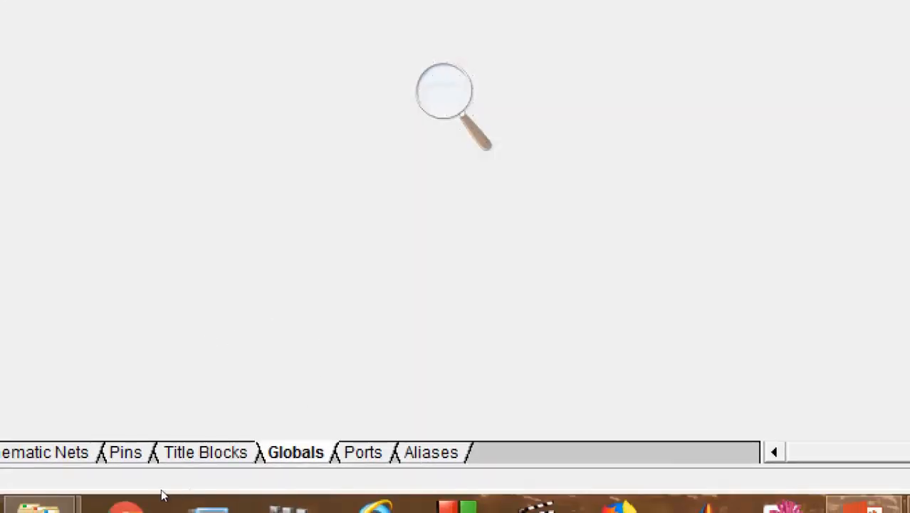
Rename the ground symbol from GND to 0 in the Property Editor's Name cell.
click(445, 91)
key(super+minus)
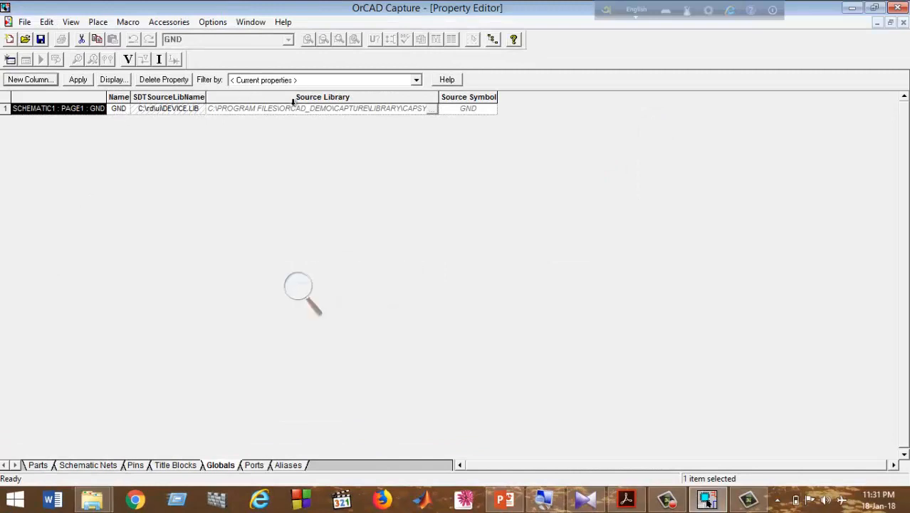
key(super+plus)
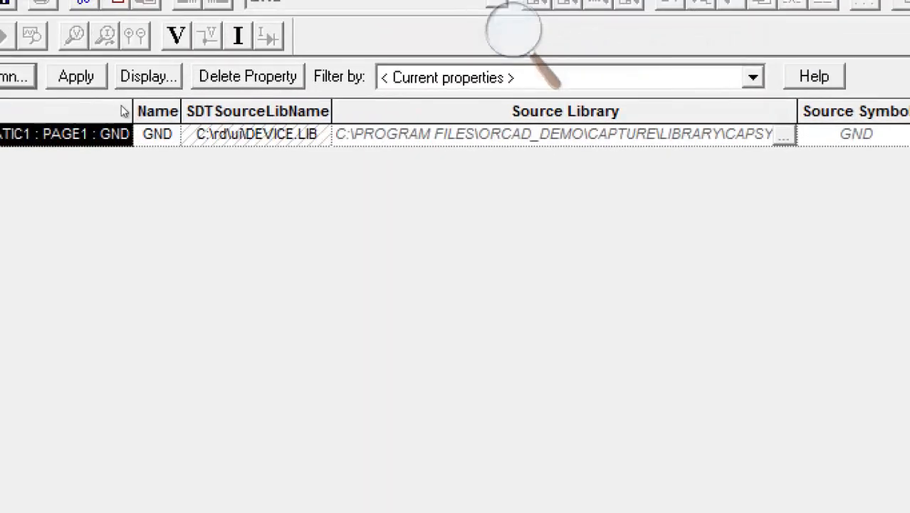
double_click(157, 134)
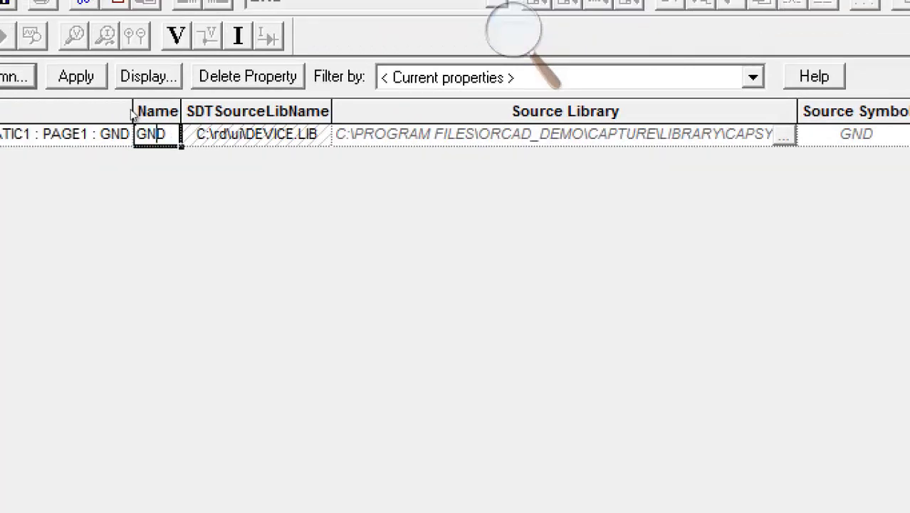
key(BackSpace)
key(BackSpace)
key(BackSpace)
key(Return)
key(Tab)
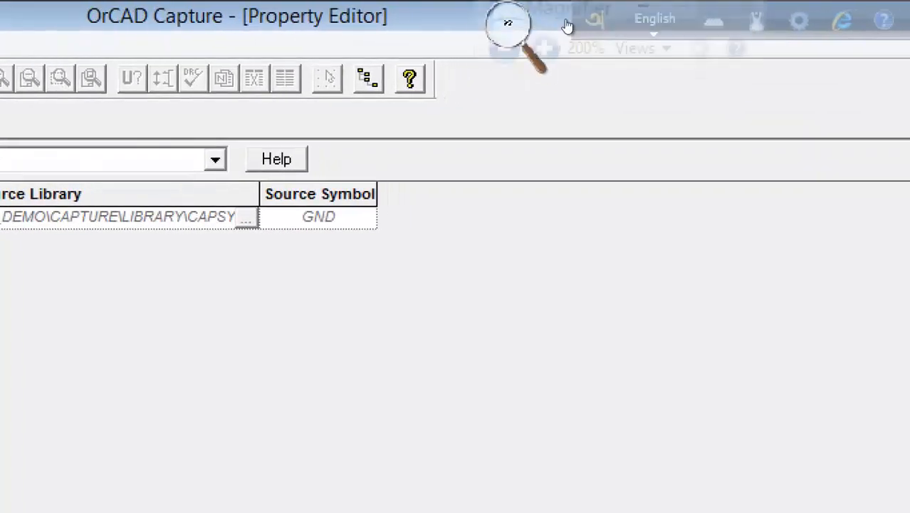
Close the Property Editor and return to the schematic page.
click(514, 28)
click(559, 30)
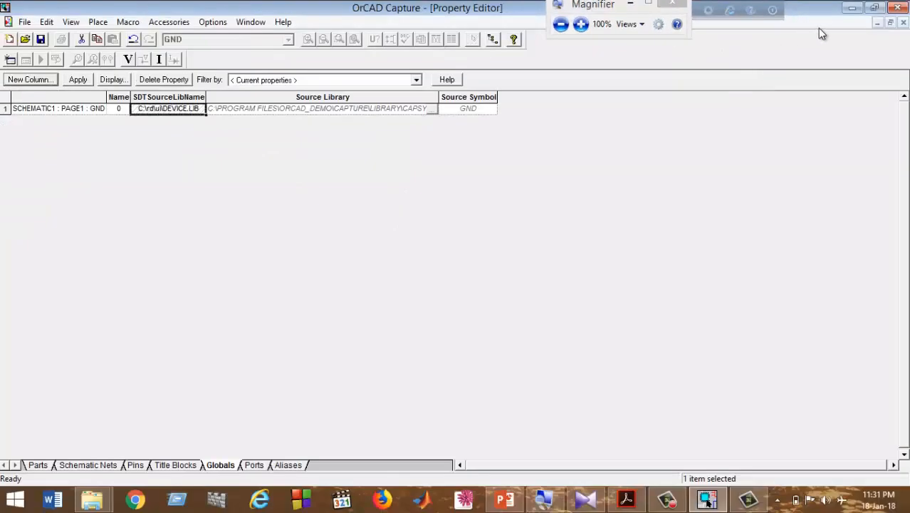
click(904, 24)
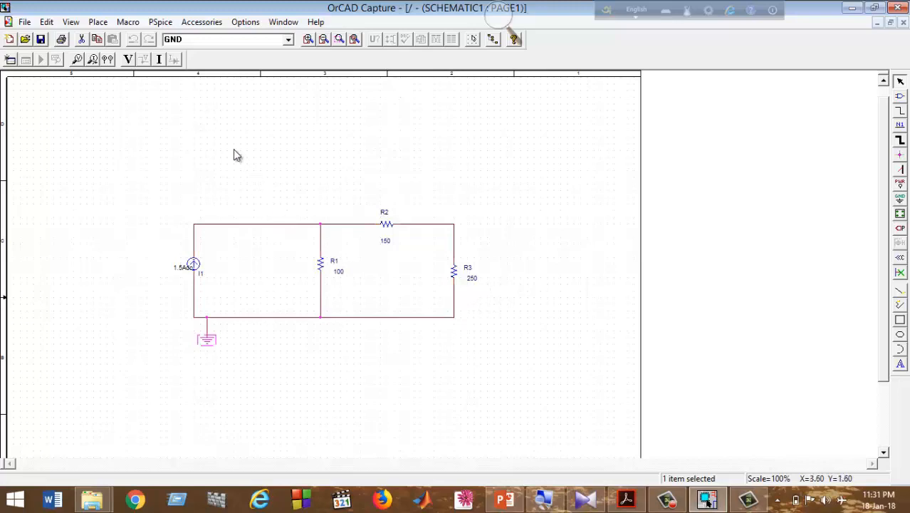
click(508, 26)
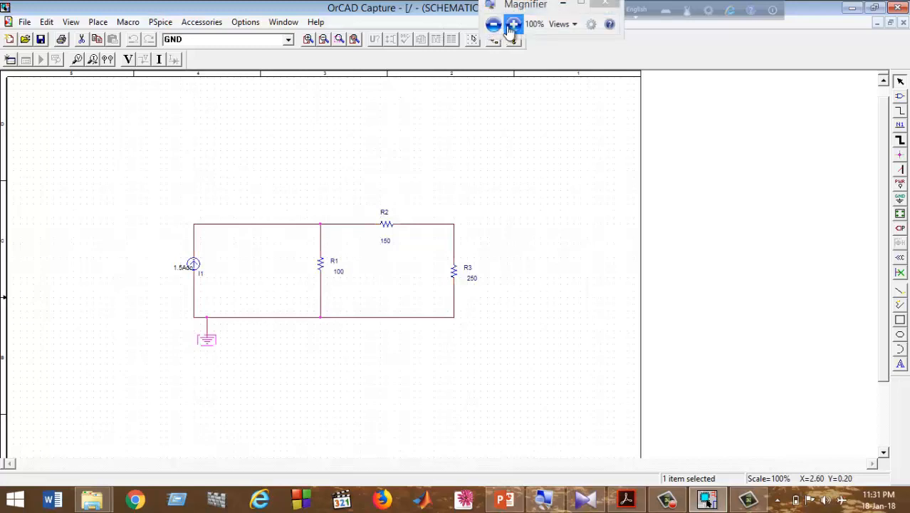
click(513, 25)
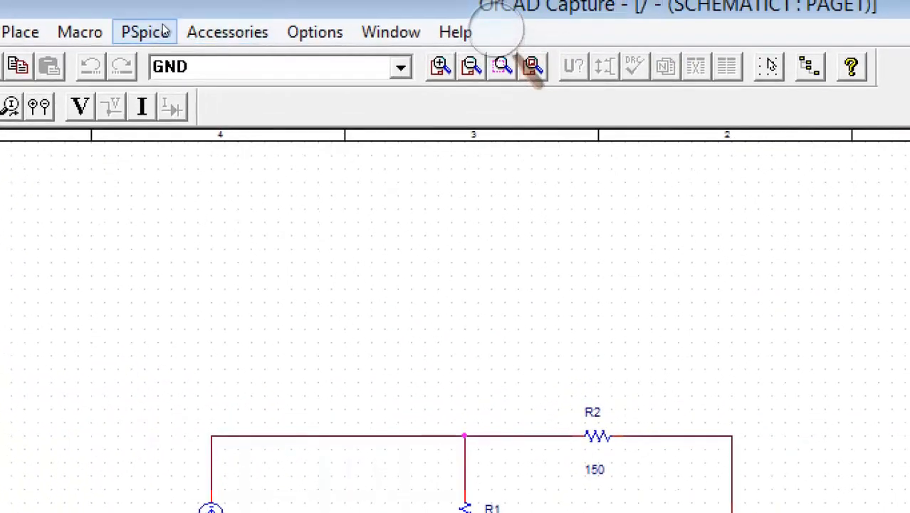
click(164, 30)
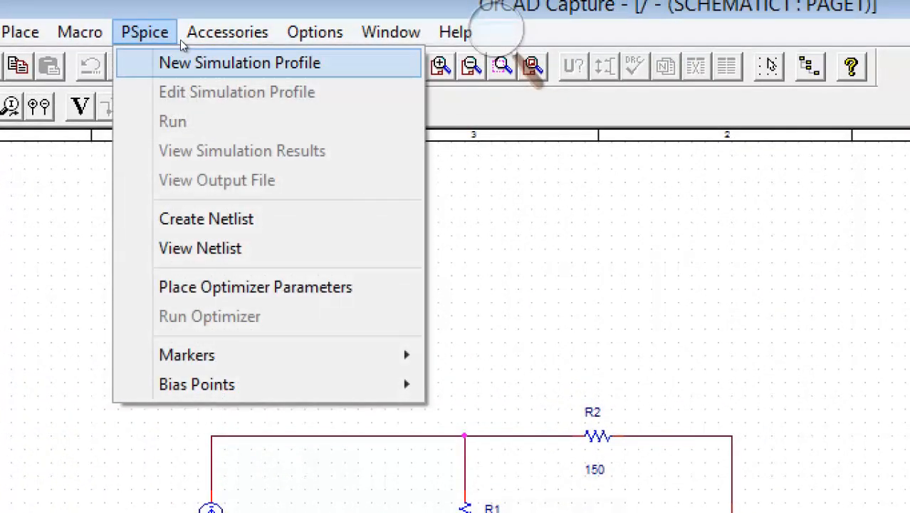
Create a new PSpice simulation profile named 'sample 1'.
click(186, 62)
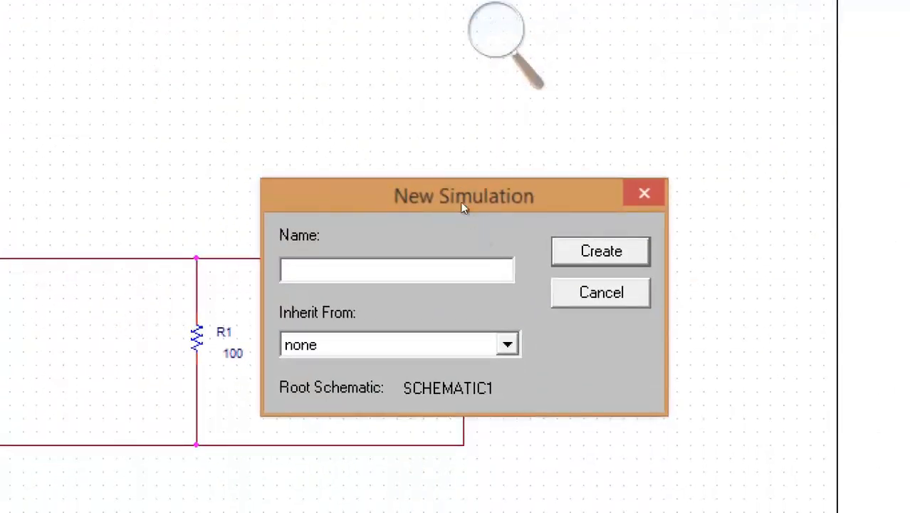
drag(443, 198, 429, 173)
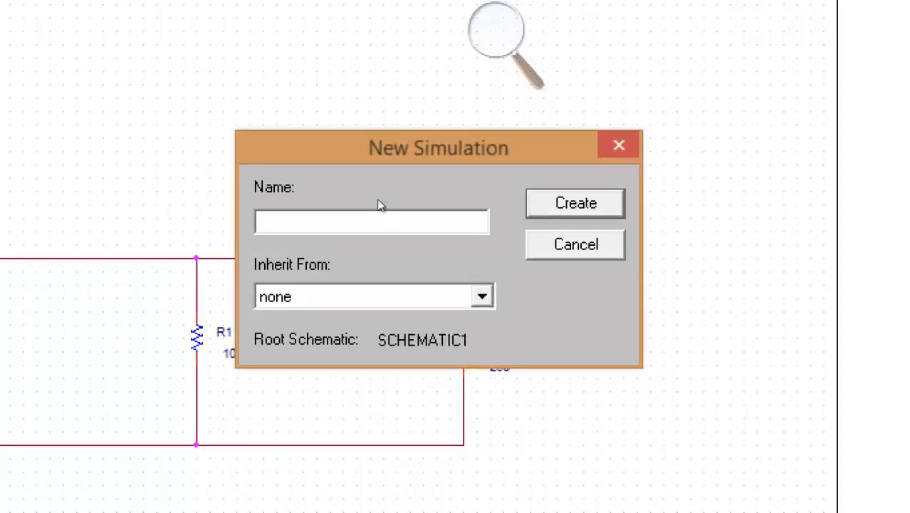
text(sample 1)
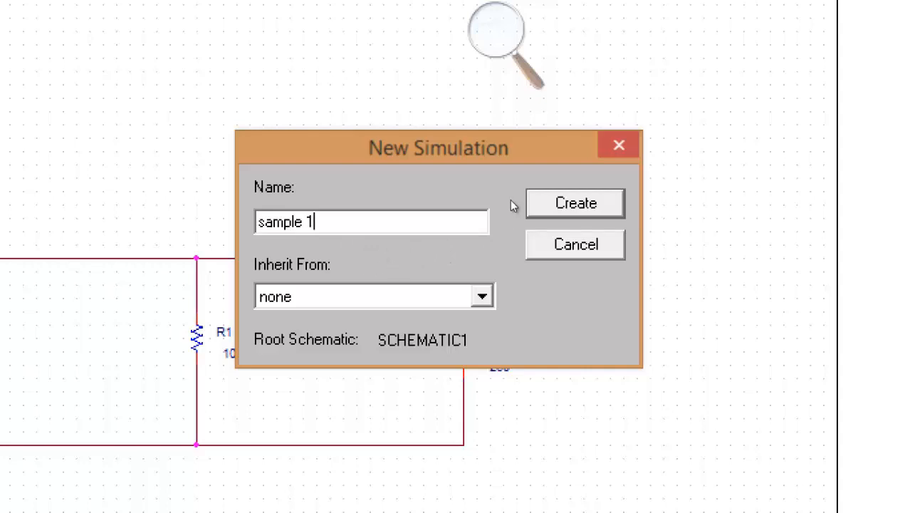
key(Return)
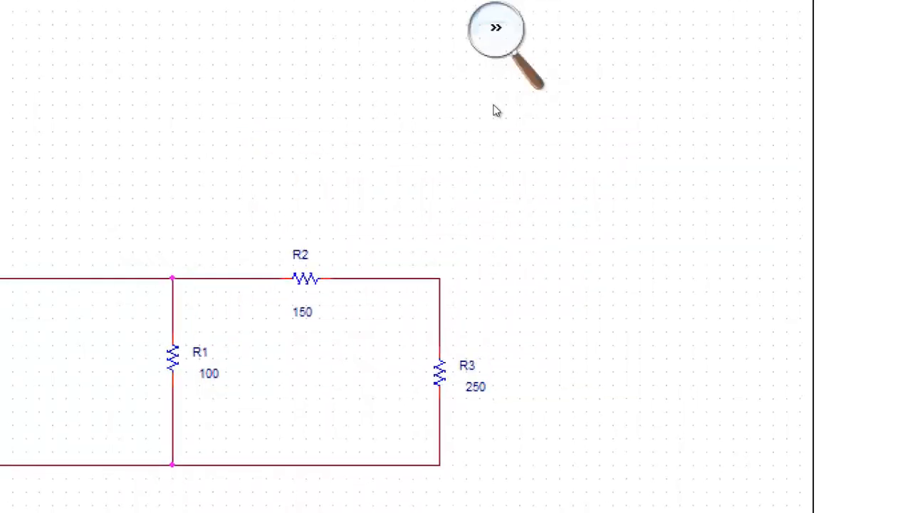
click(493, 106)
click(483, 109)
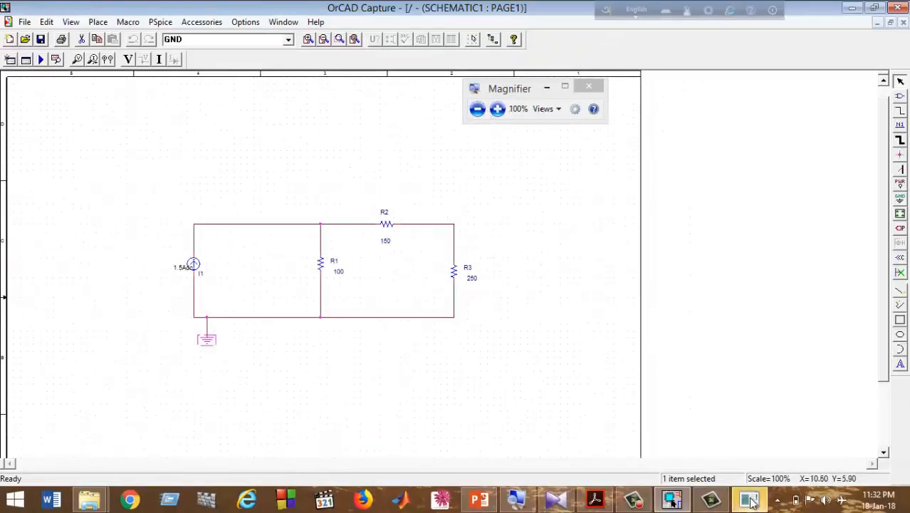
Set the sample 1 profile's analysis type to Bias Point and accept the settings.
click(749, 501)
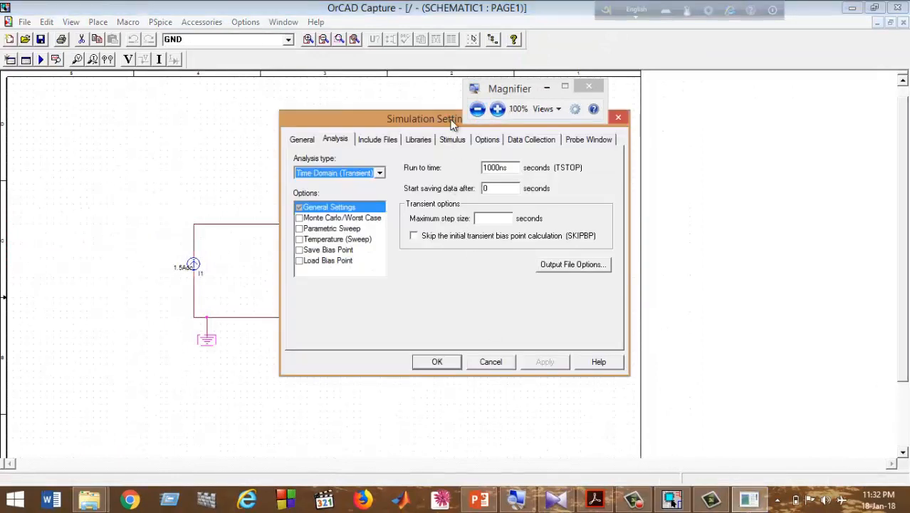
drag(489, 97, 513, 60)
drag(403, 115, 375, 118)
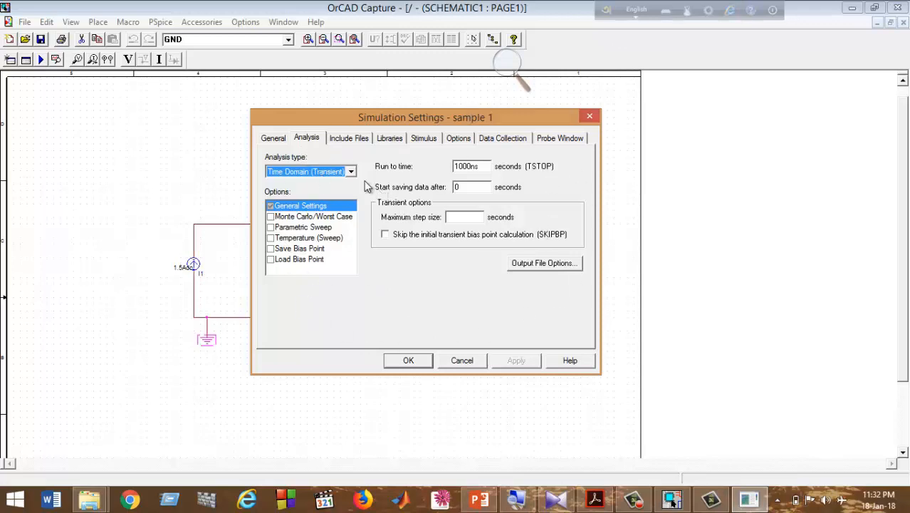
click(353, 173)
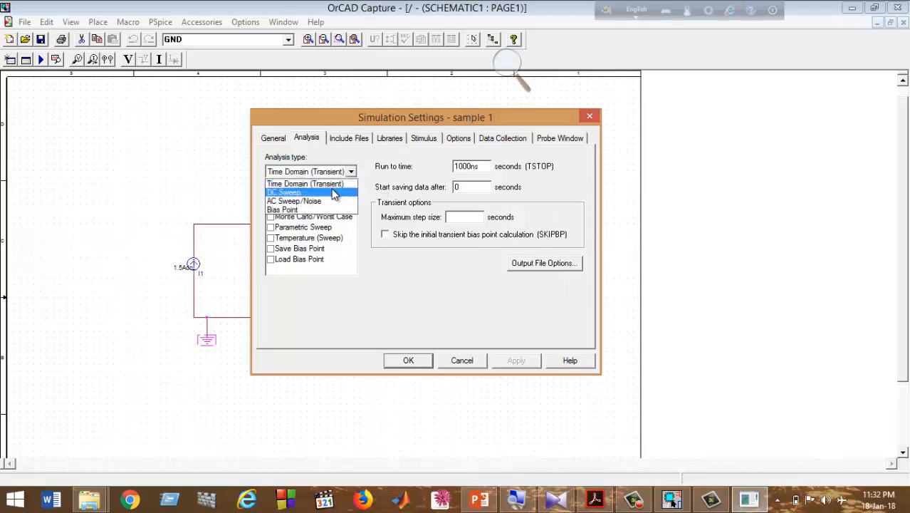
click(336, 191)
click(350, 171)
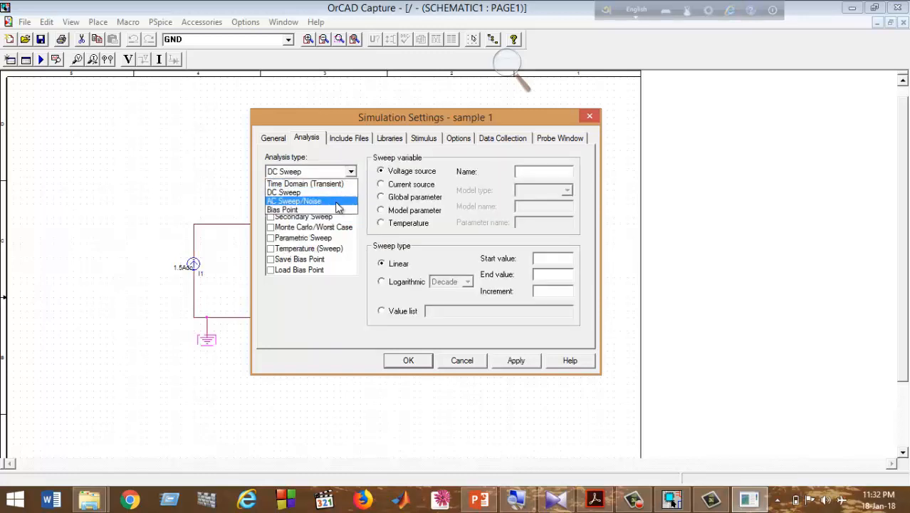
click(336, 195)
click(351, 173)
click(334, 205)
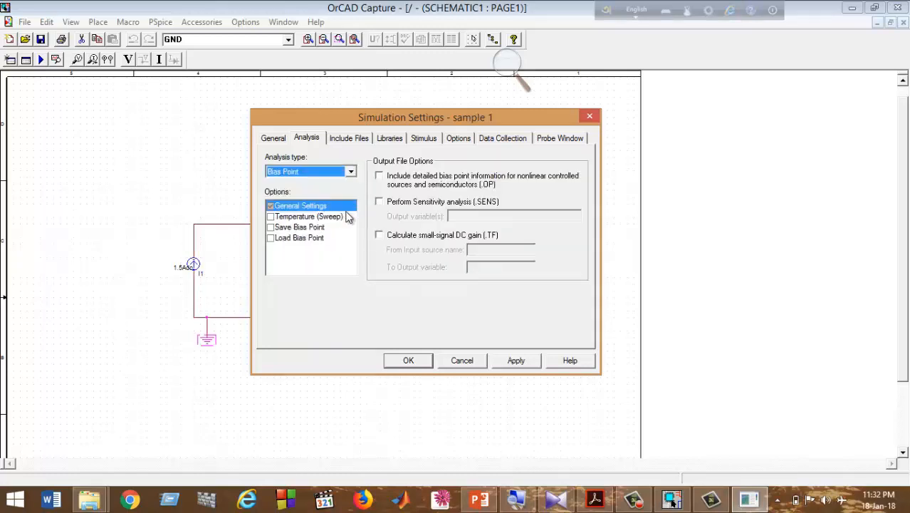
click(352, 173)
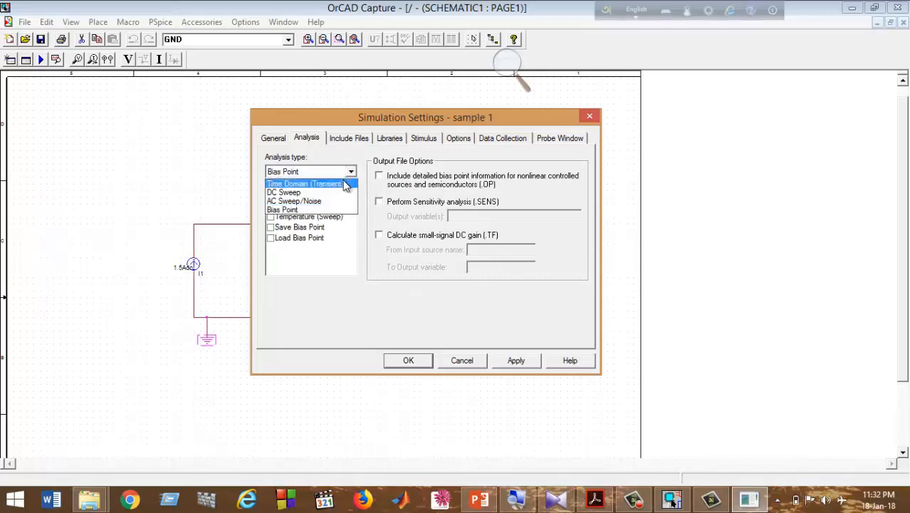
click(318, 210)
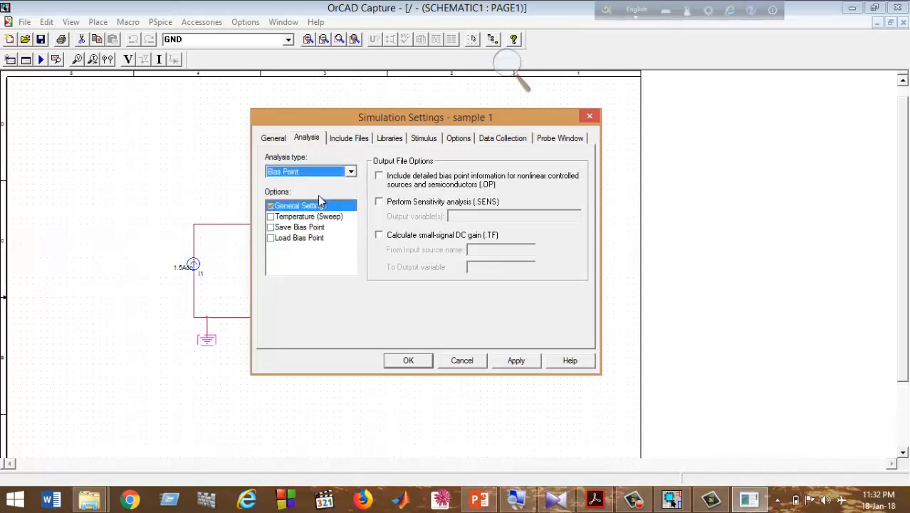
click(412, 360)
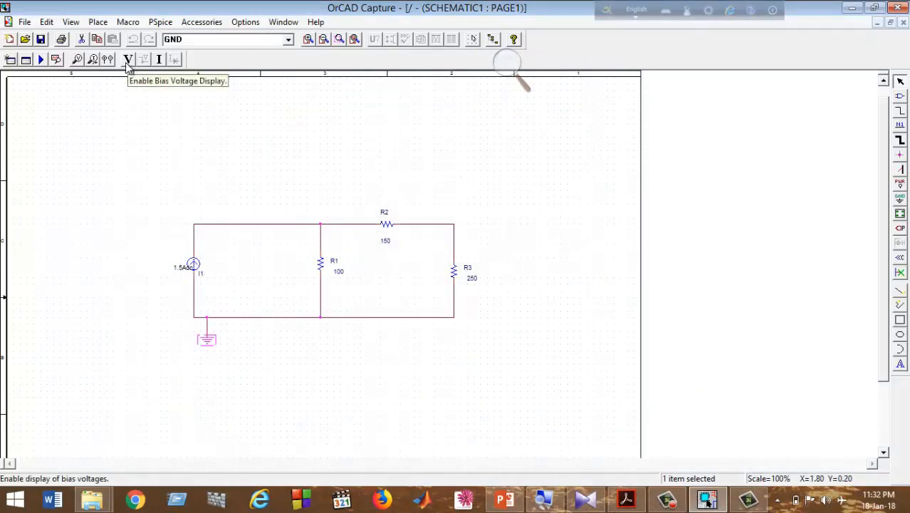
Magnify the screen and restore it while the sample 1 simulation opens in PSpice A/D.
key(super+plus)
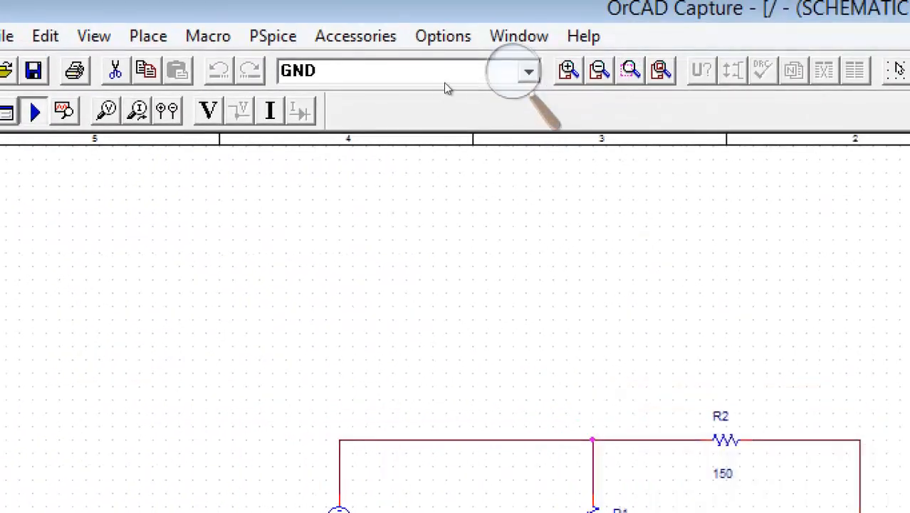
key(super+minus)
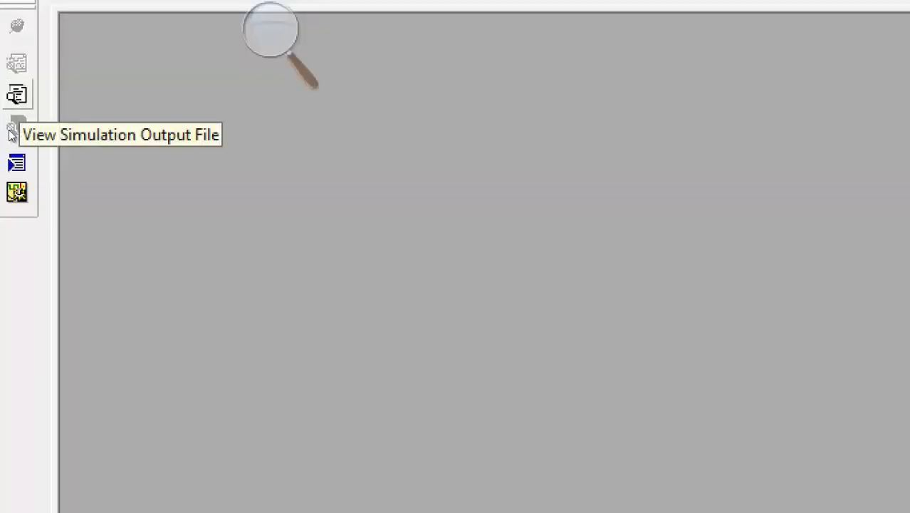
Open the simulation output file and scroll to the netlist showing 1.5Adc and 100, 150, 250 resistors.
click(12, 134)
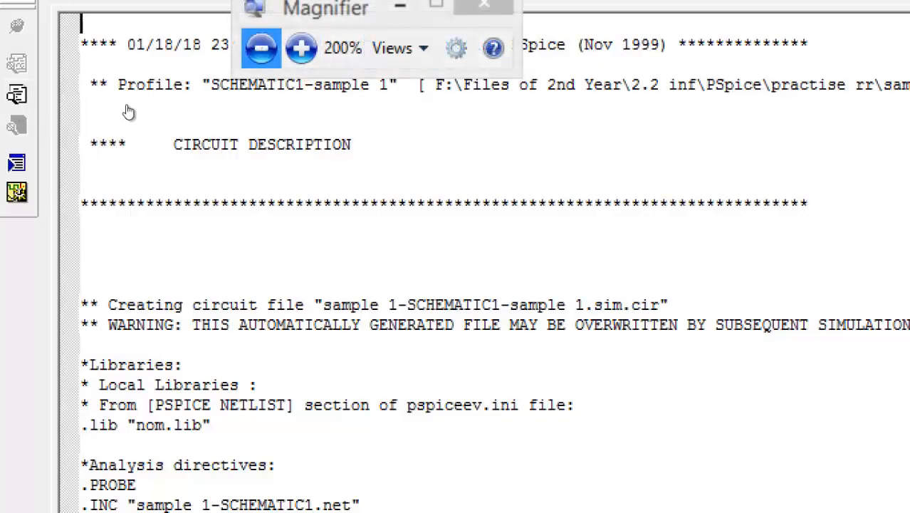
key(super+minus)
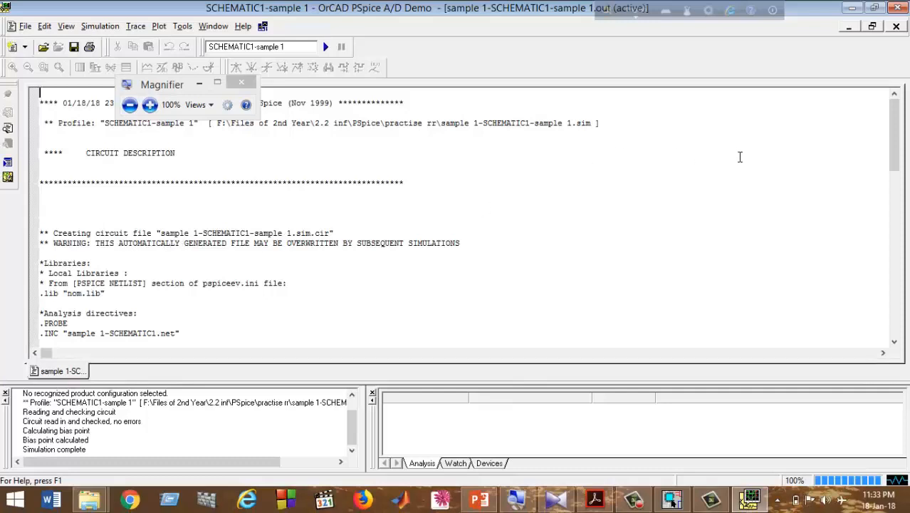
drag(898, 140, 898, 186)
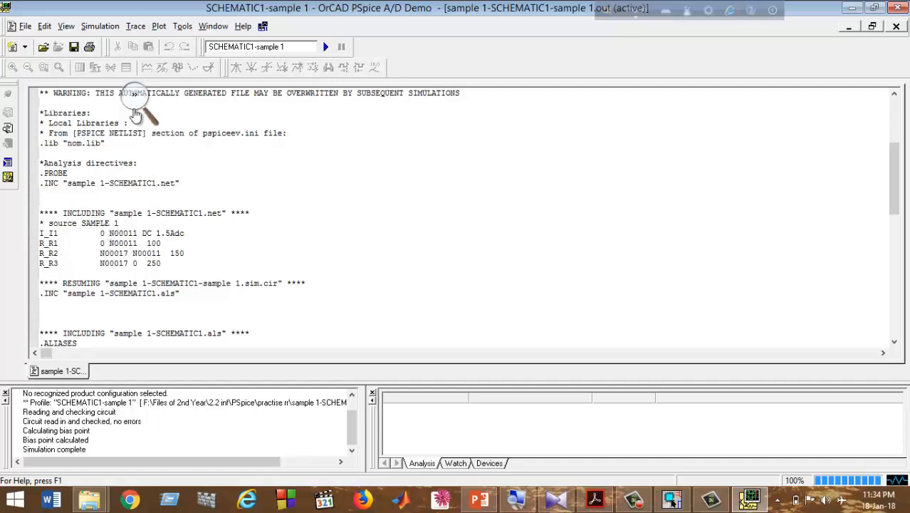
click(143, 107)
click(145, 100)
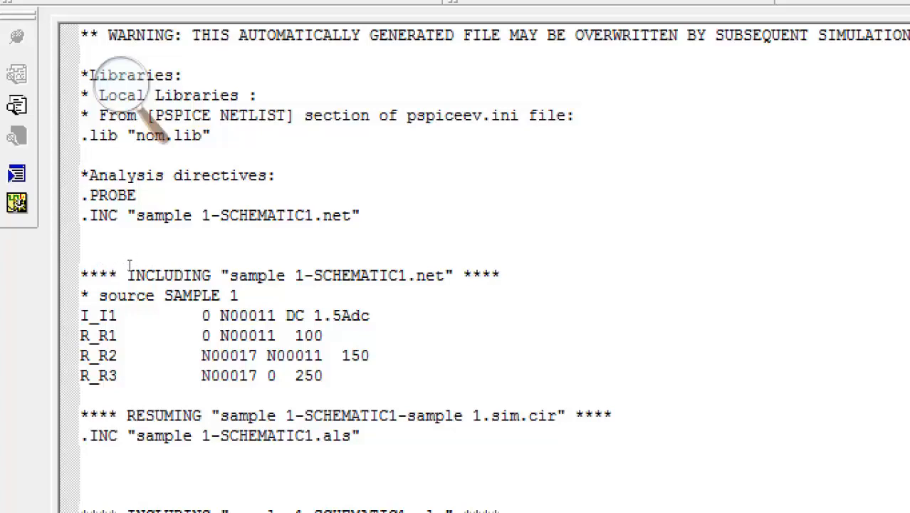
key(super+minus)
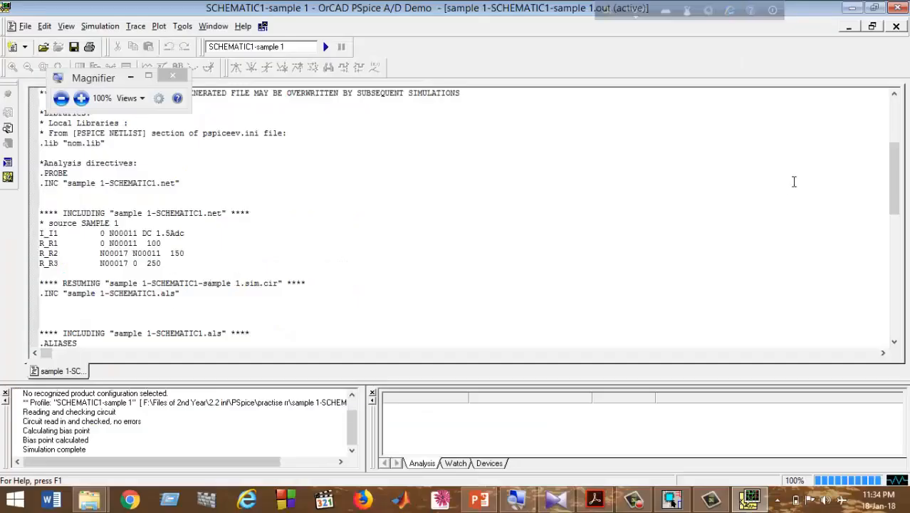
Scroll to the bias solution node voltages 120.0000 and 75.0000, then return to Capture.
drag(891, 178, 906, 265)
right_click(892, 207)
click(835, 207)
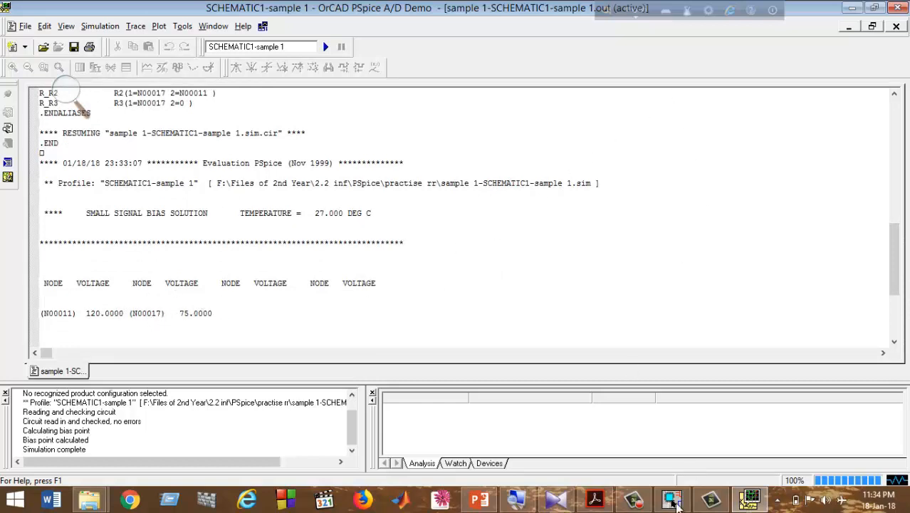
click(671, 502)
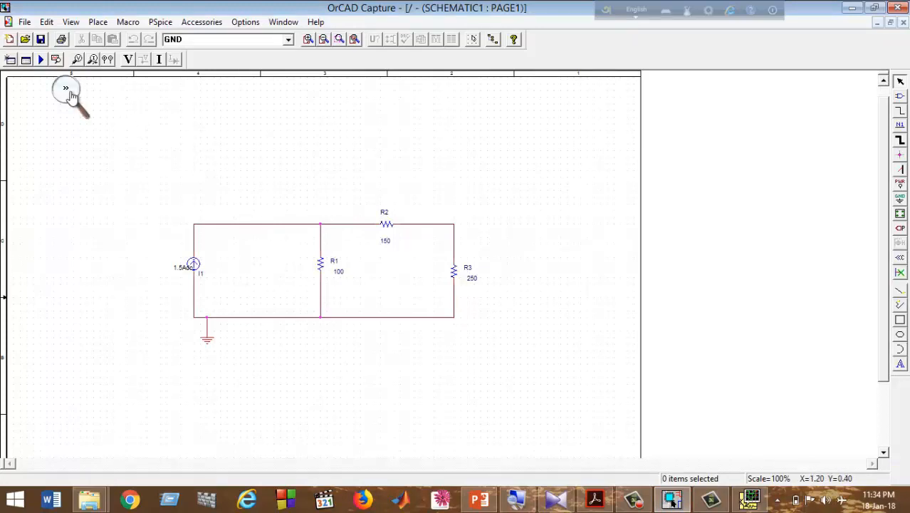
Show bias voltages 120.0V, 75.00V, 0V and currents 1.500A, 1.200A, 300.0mA on the schematic.
click(68, 91)
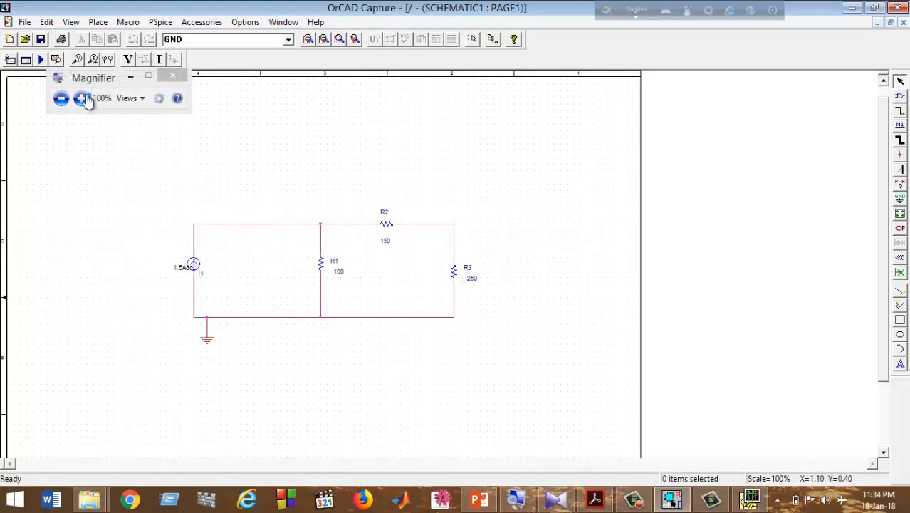
click(84, 100)
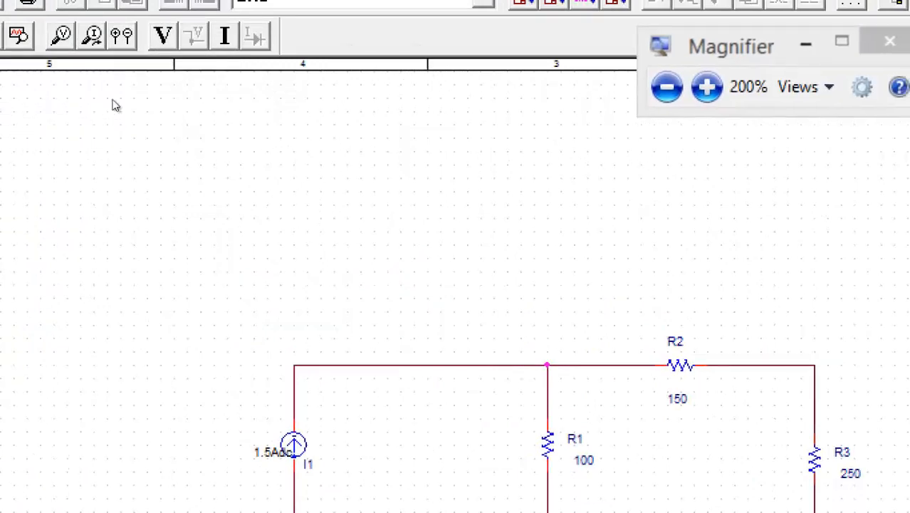
click(163, 36)
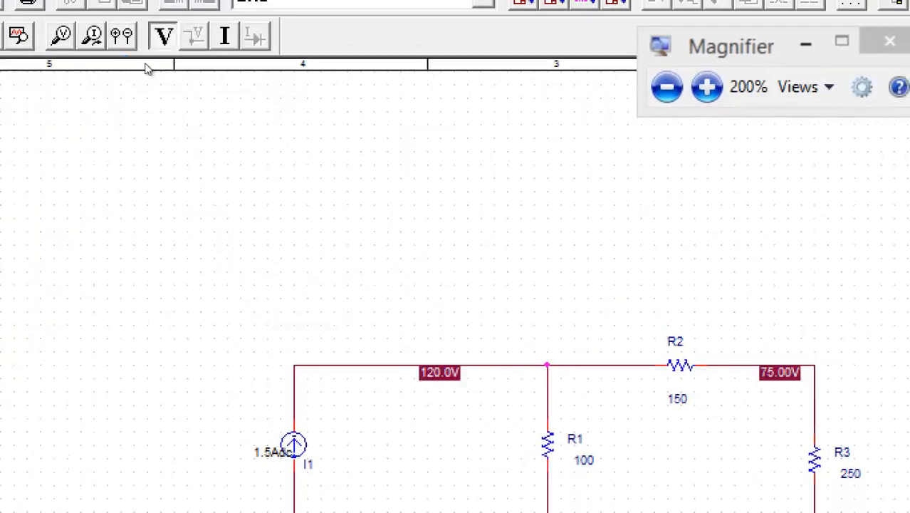
click(225, 37)
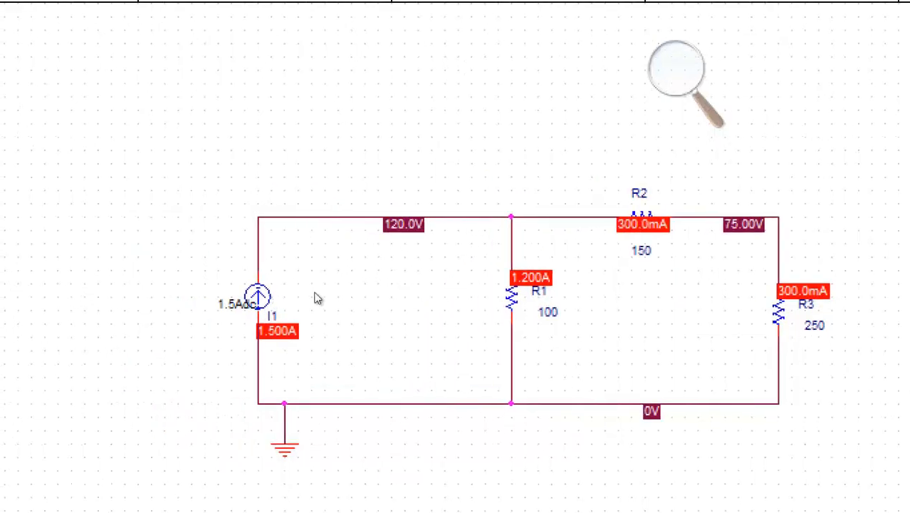
scroll(306, 246, down, 3)
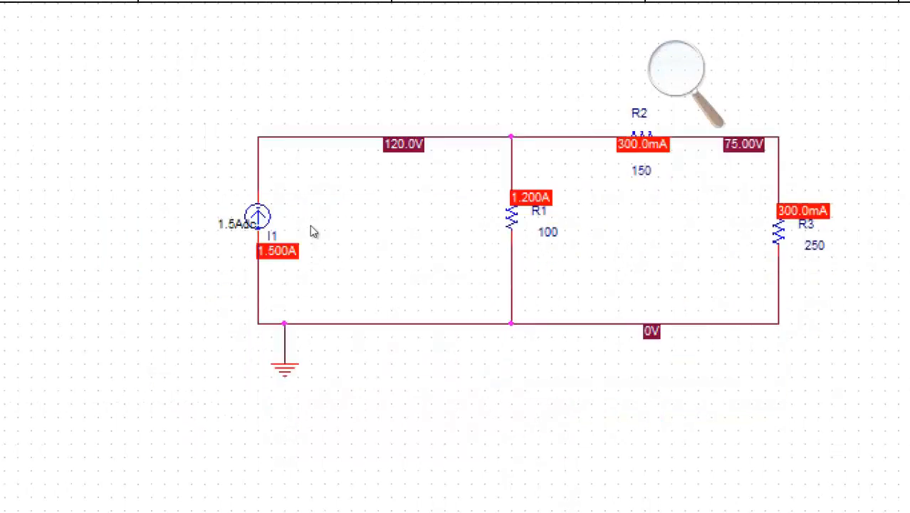
Launch a new PSpice AD Student window from the PSpice Student programs folder.
scroll(312, 226, up, 2)
click(674, 65)
click(667, 87)
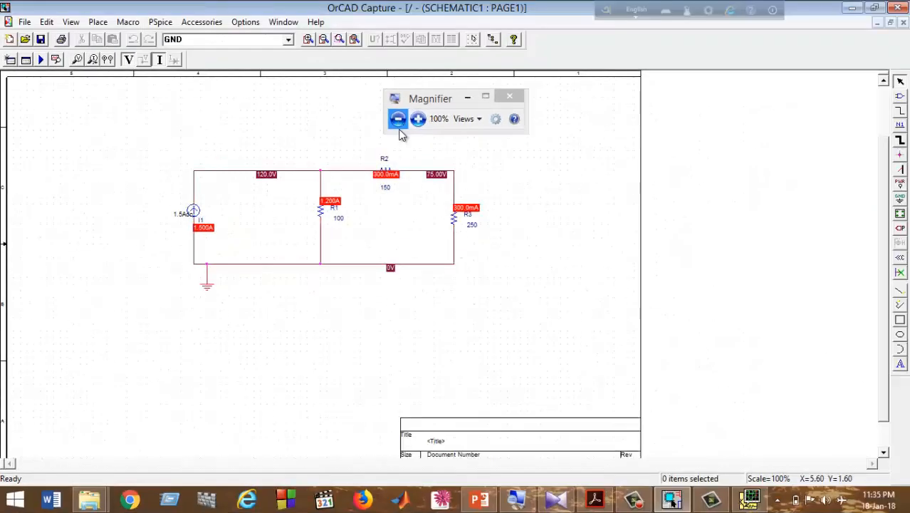
drag(426, 104, 580, 54)
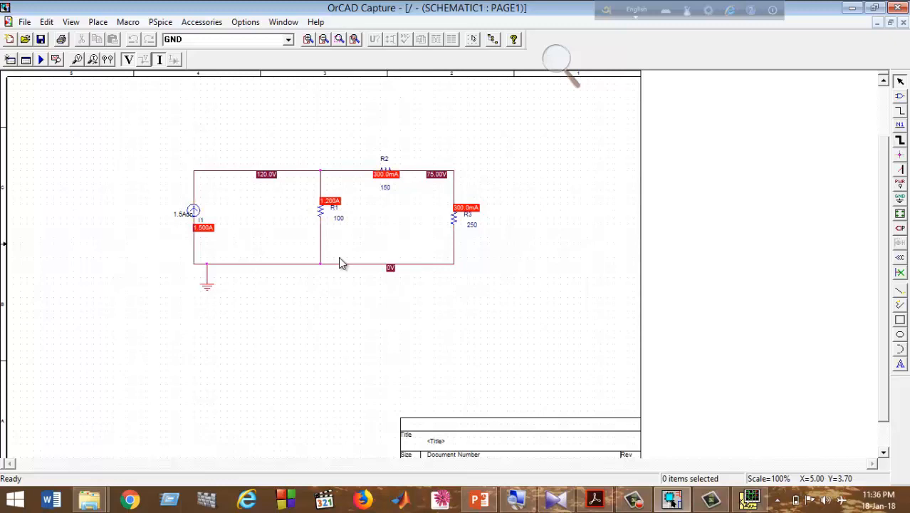
mouse_move(91, 500)
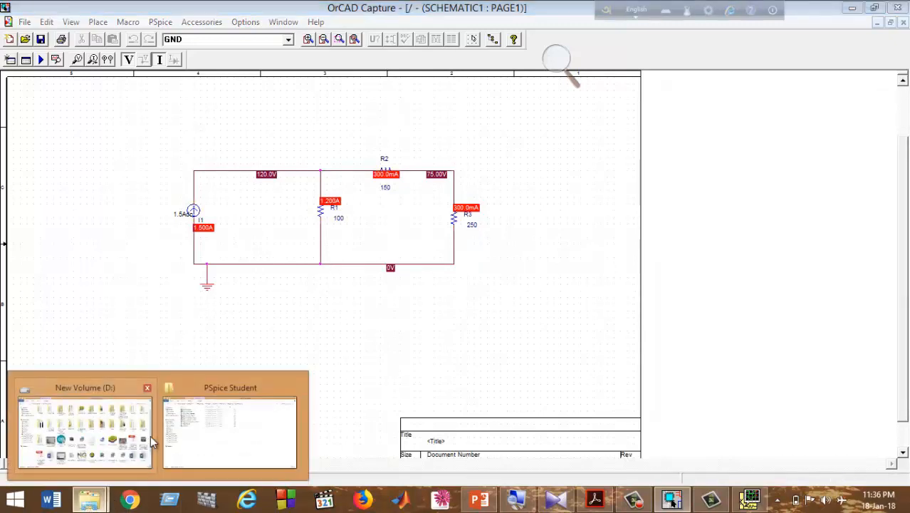
click(204, 434)
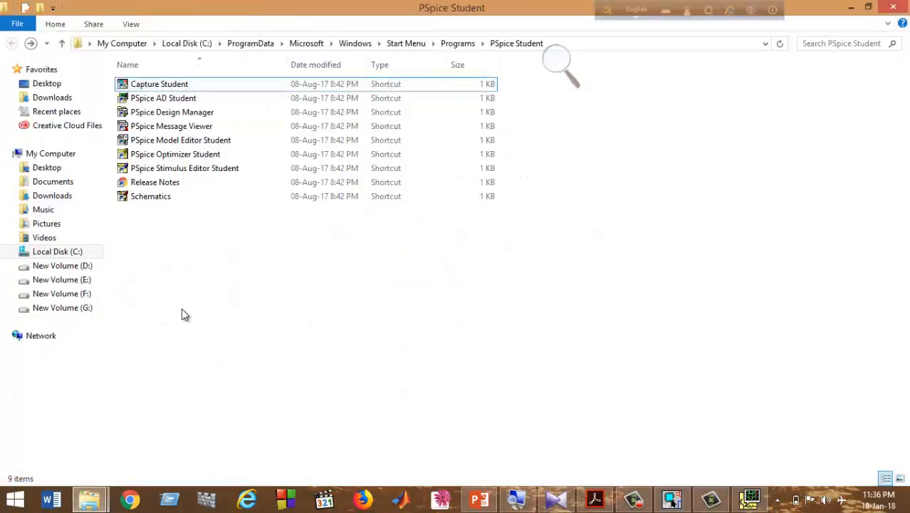
double_click(137, 102)
click(13, 28)
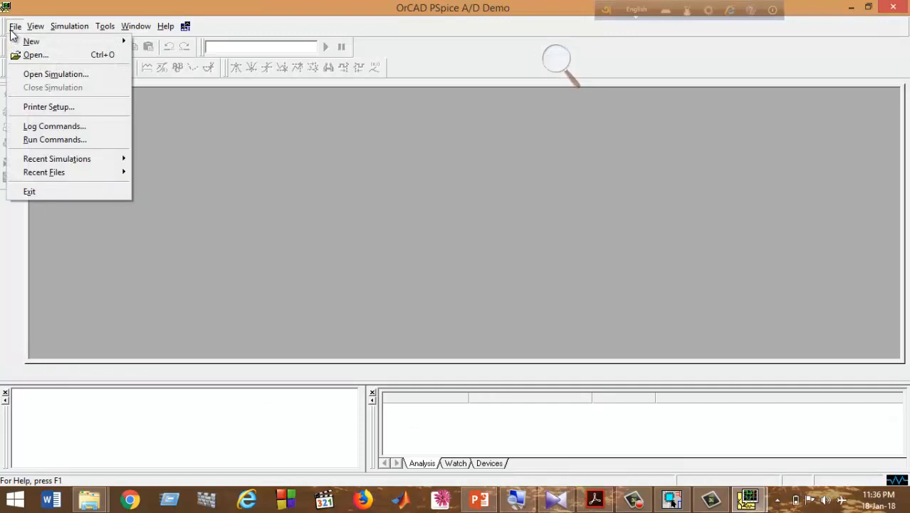
Create a new PSpice text file and begin typing the title line 'Test 1'.
click(283, 140)
click(568, 74)
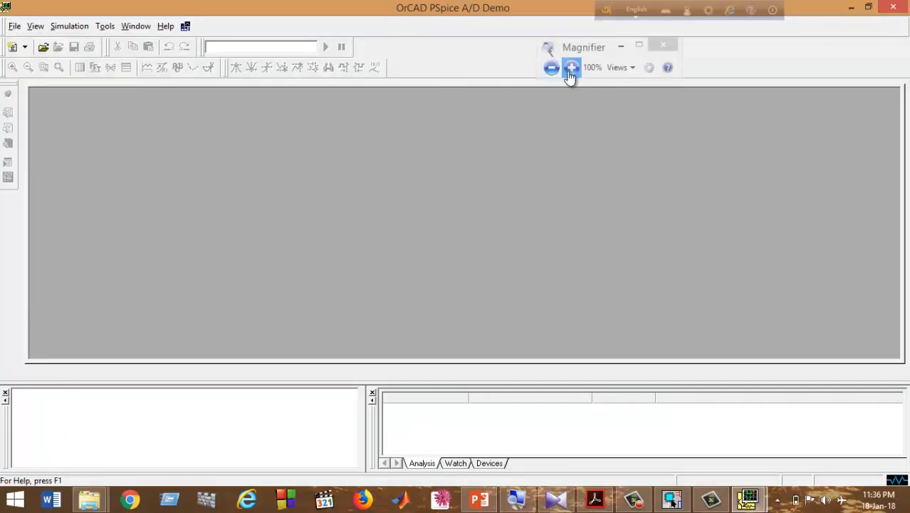
click(571, 68)
click(14, 26)
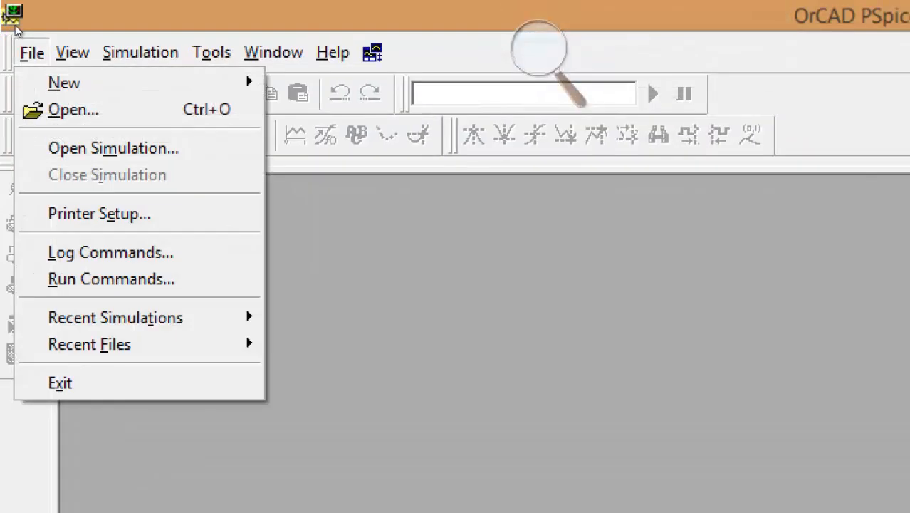
mouse_move(116, 39)
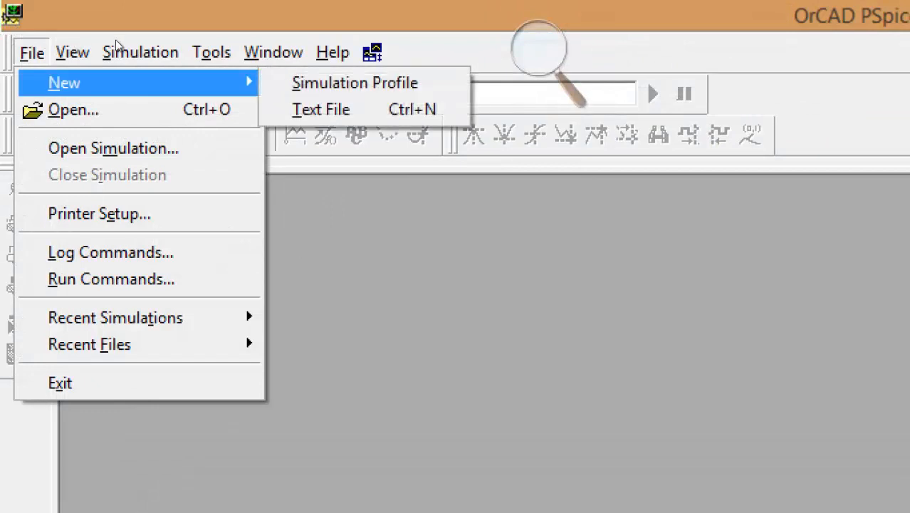
click(193, 52)
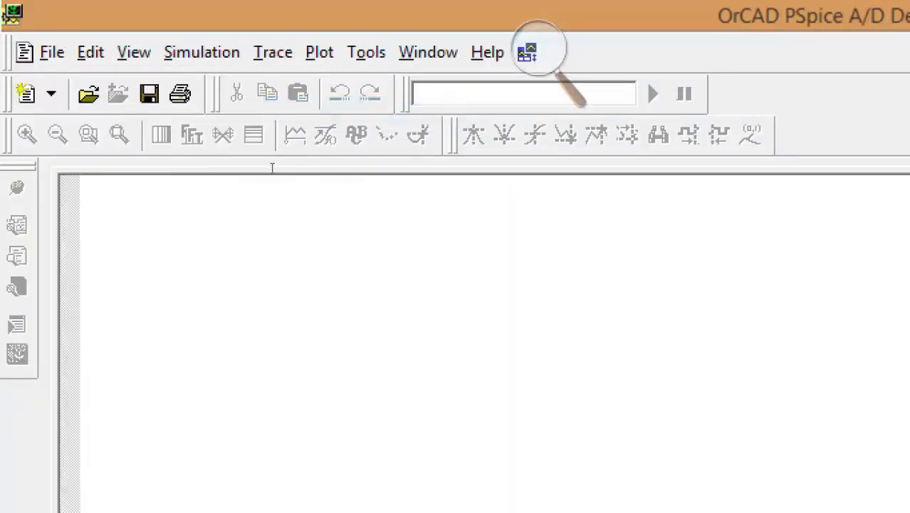
click(264, 26)
click(266, 33)
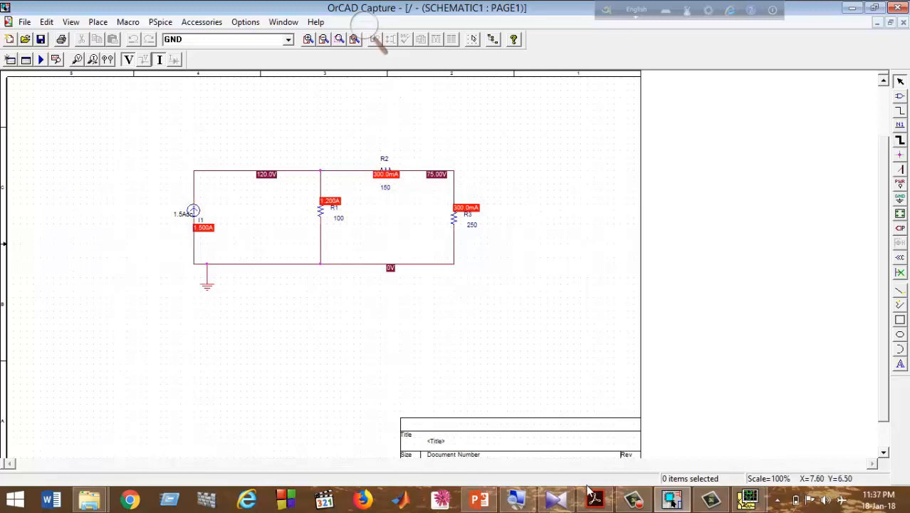
click(671, 501)
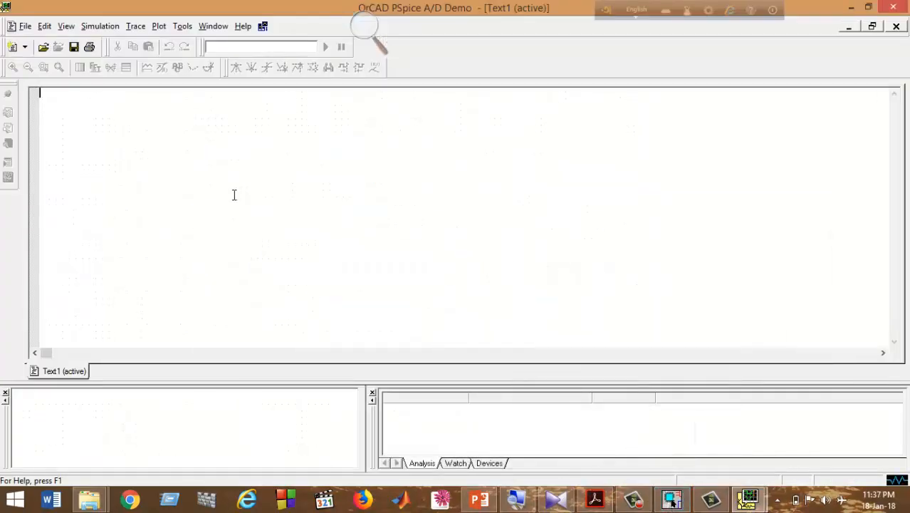
text(Test 1)
Check the circuit on PowerPoint slide 2, then return to the PSpice netlist.
click(470, 502)
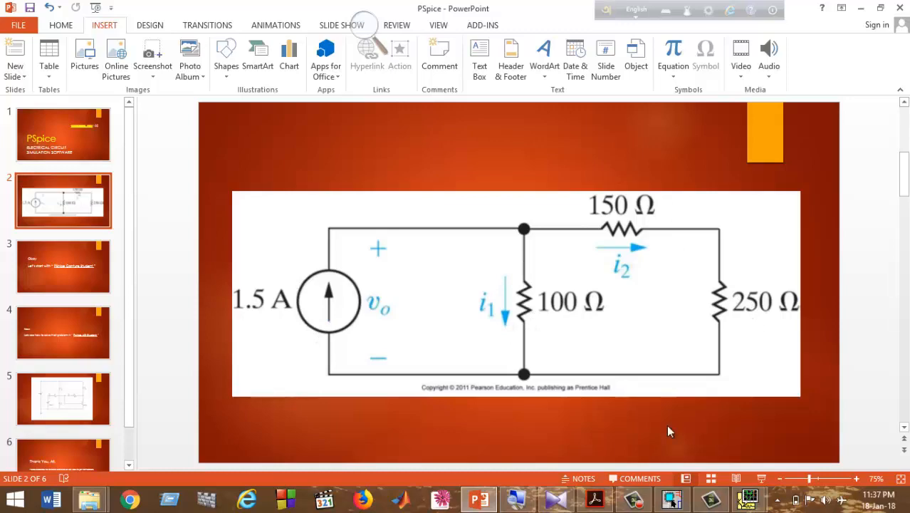
click(672, 500)
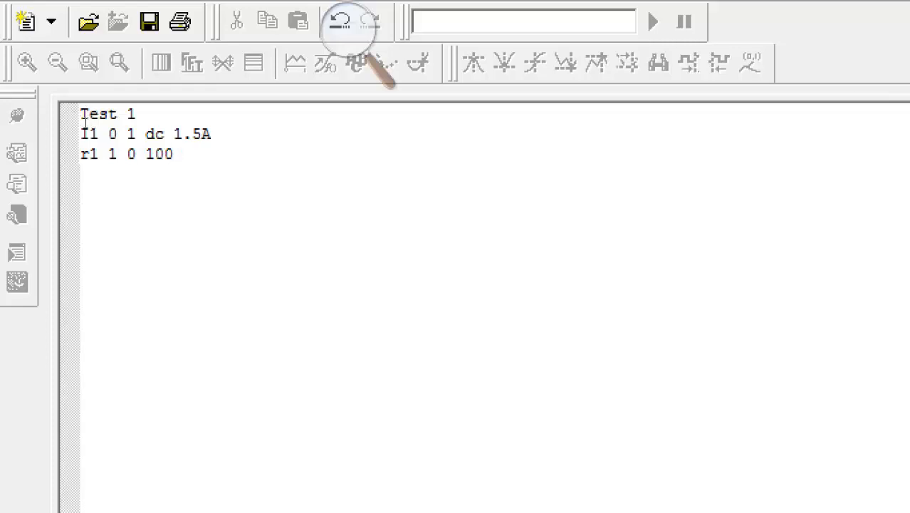
Add netlist lines r2 1 2 150, r3 2 0 250 and '.dc I1 1.5 1.5 1'.
key(Return)
text(r2 1 2 150)
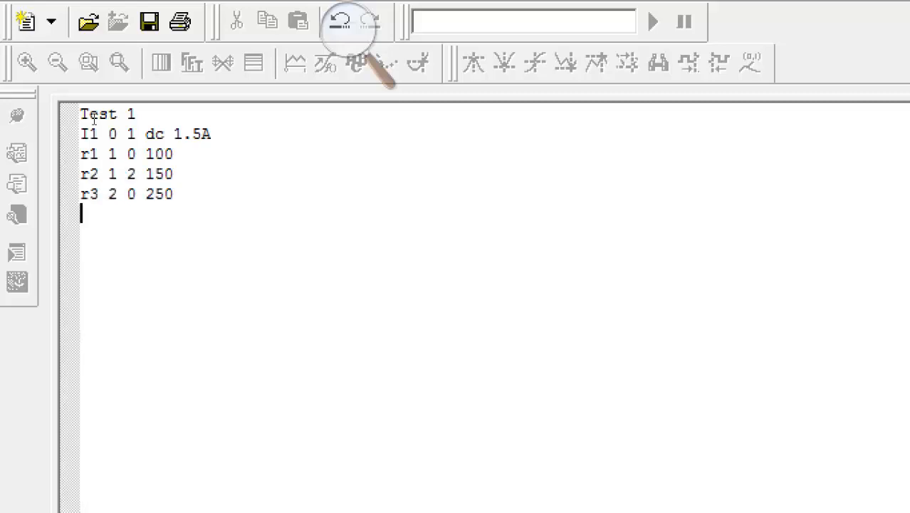
text(.dc I1)
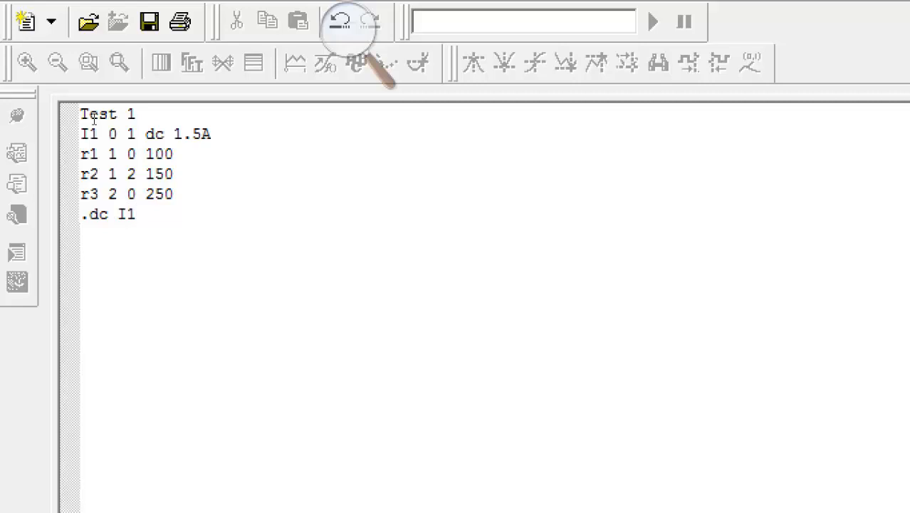
text( 1.5 1.5 1)
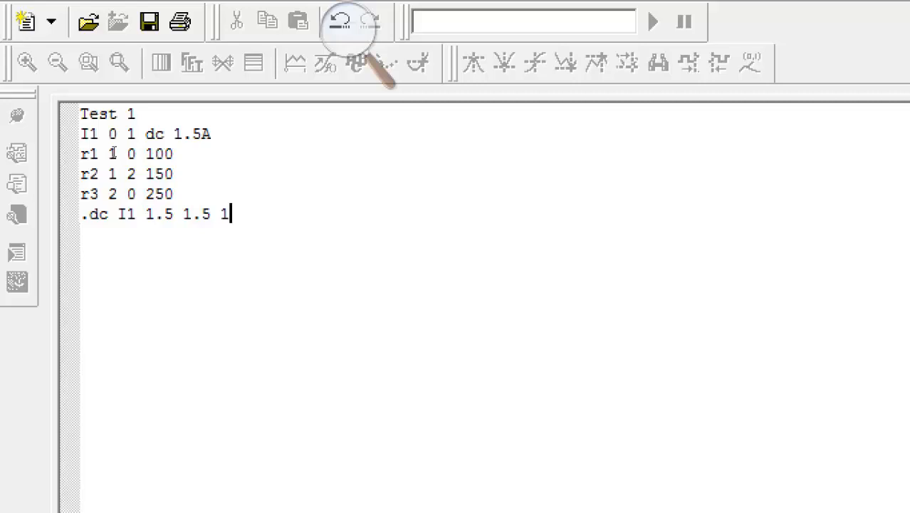
Add '.print dc v(1) v(2) i(r1) i(r2) i(r3)' and a closing '.end' line to the netlist.
key(Return)
text(.print )
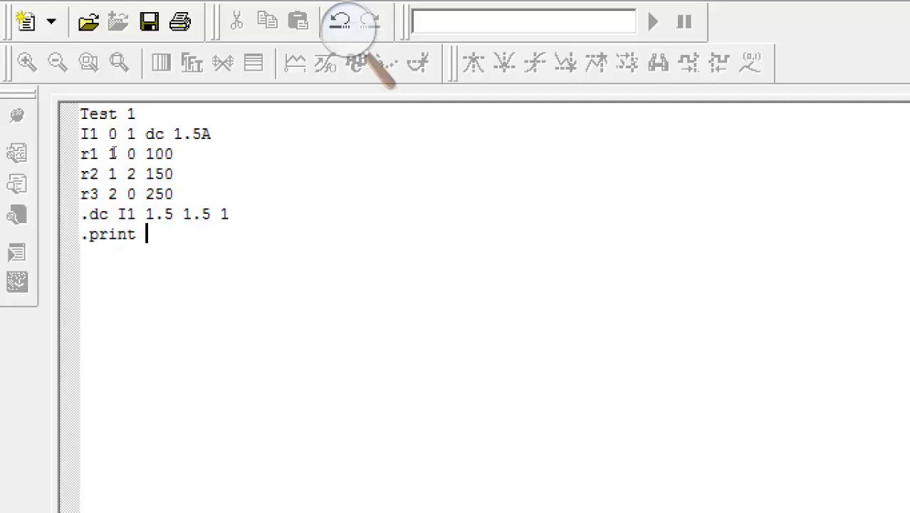
text(dc v()
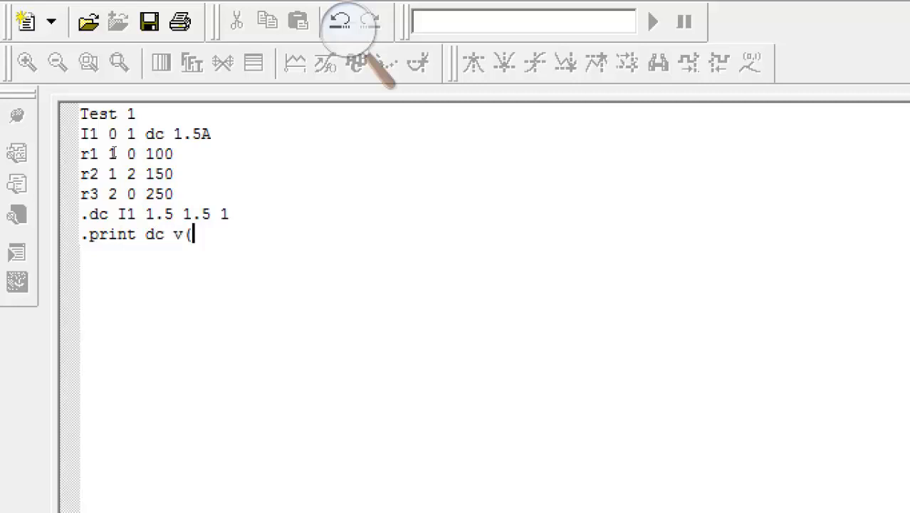
text(!)
key(BackSpace)
text(1) v(2)
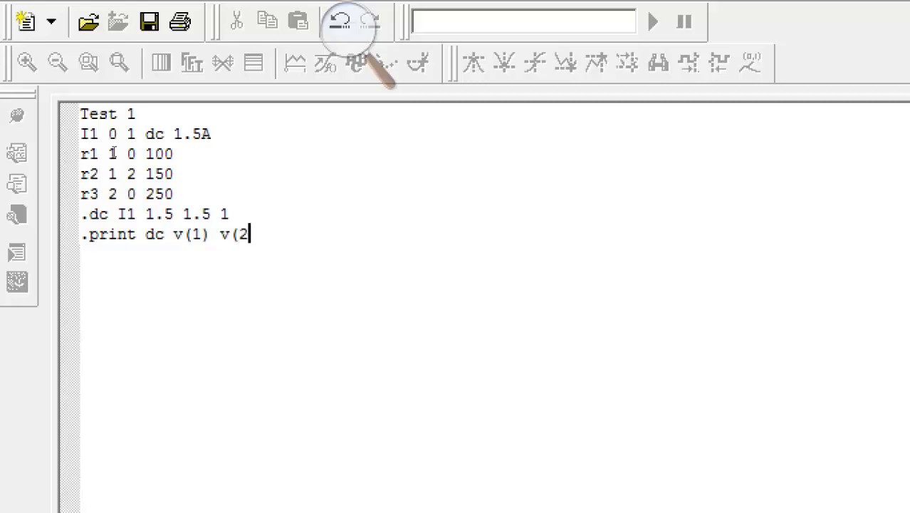
text() i(r1))
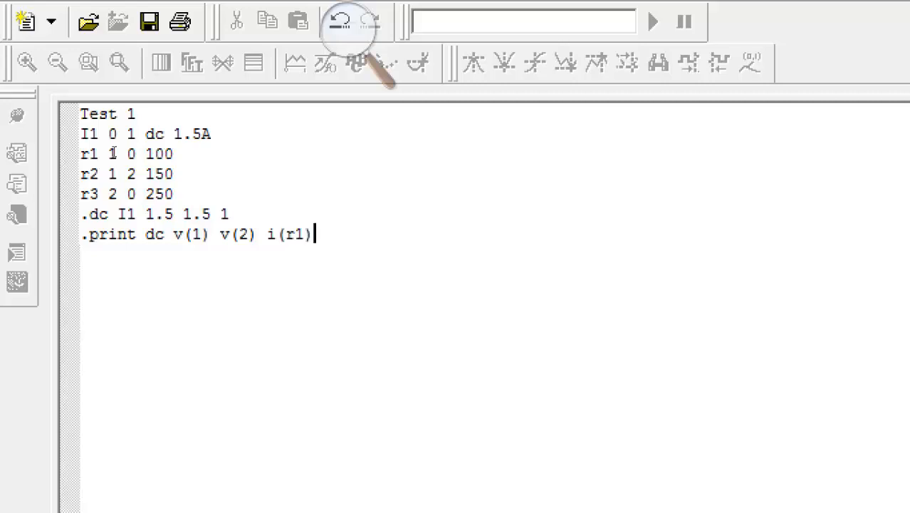
text( i(r2)
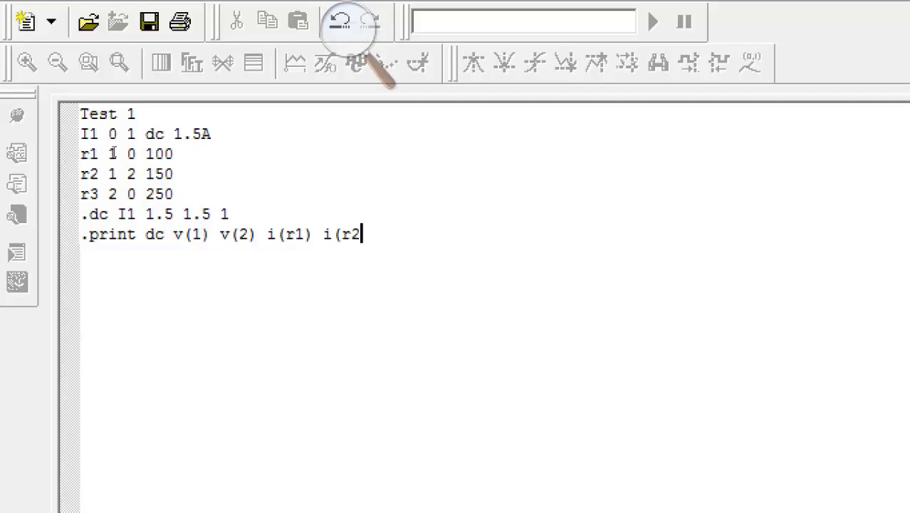
text() i(r3))
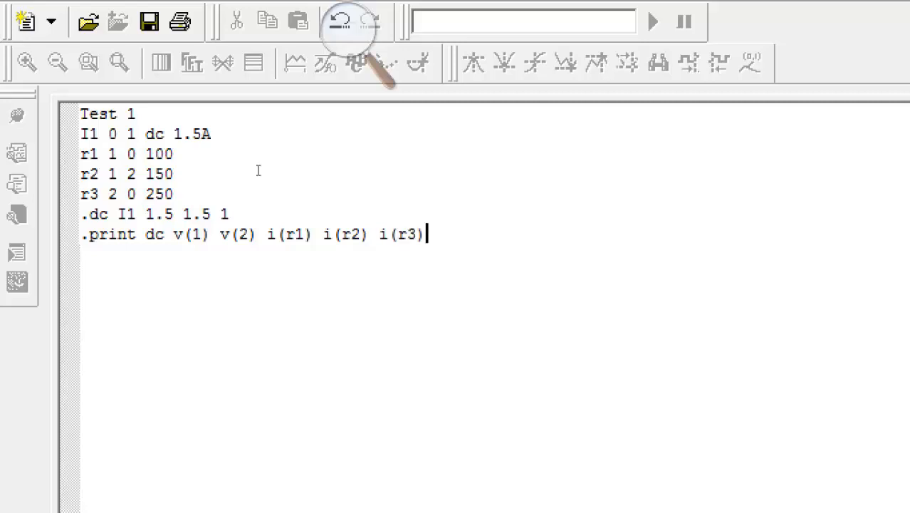
key(Return)
text(.end)
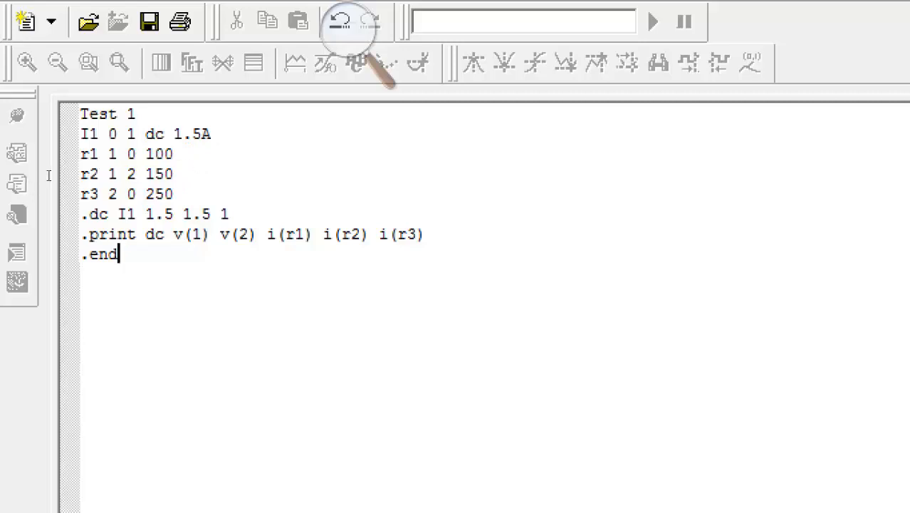
Save the netlist under the file name sample.cir.
click(173, 65)
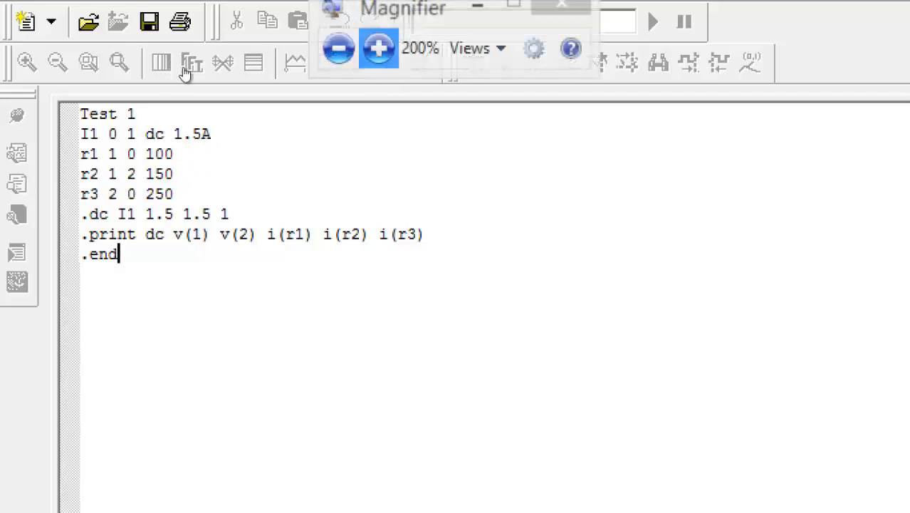
click(339, 48)
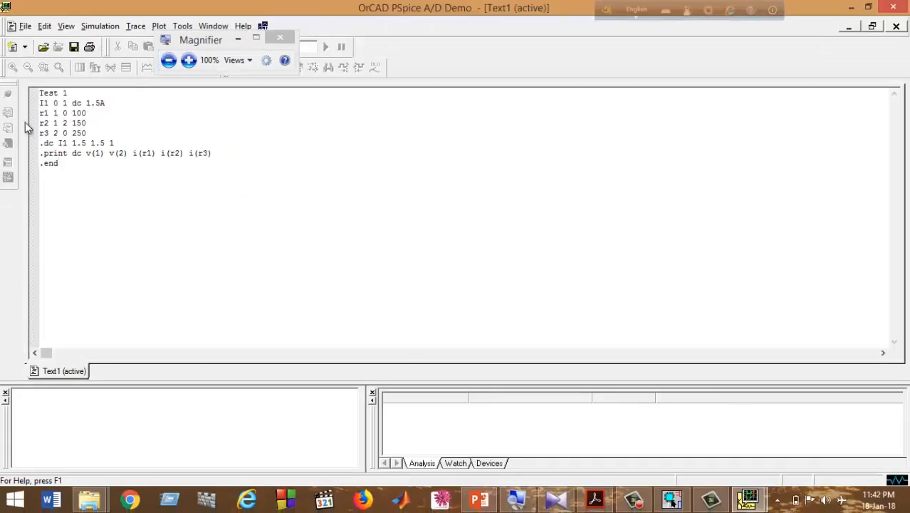
click(25, 26)
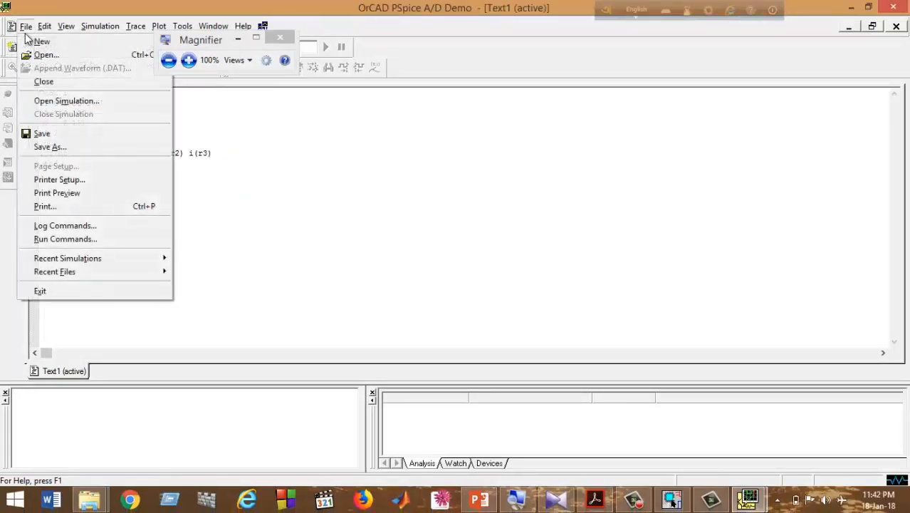
click(62, 148)
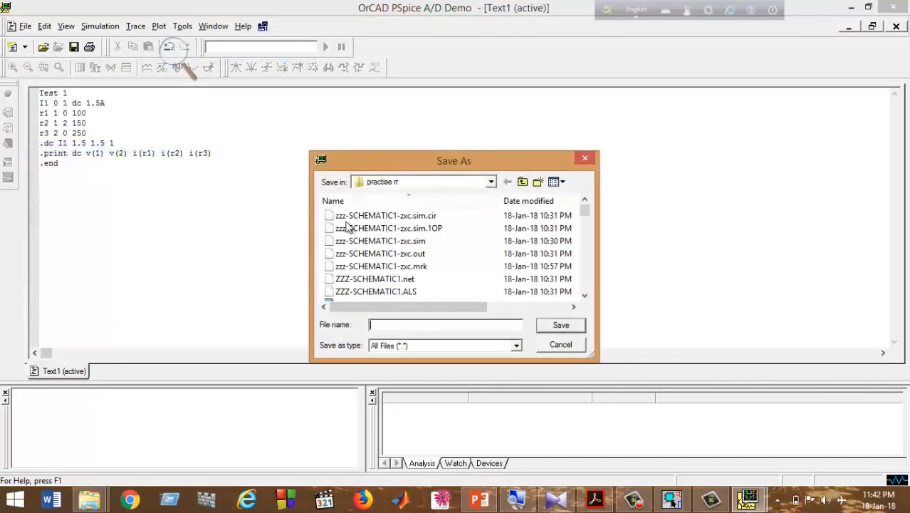
key(super+plus)
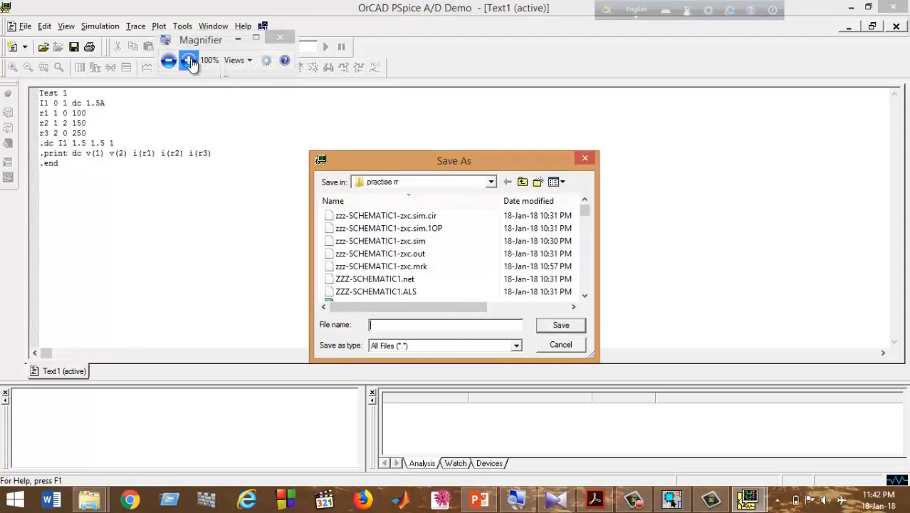
click(189, 59)
text(sample)
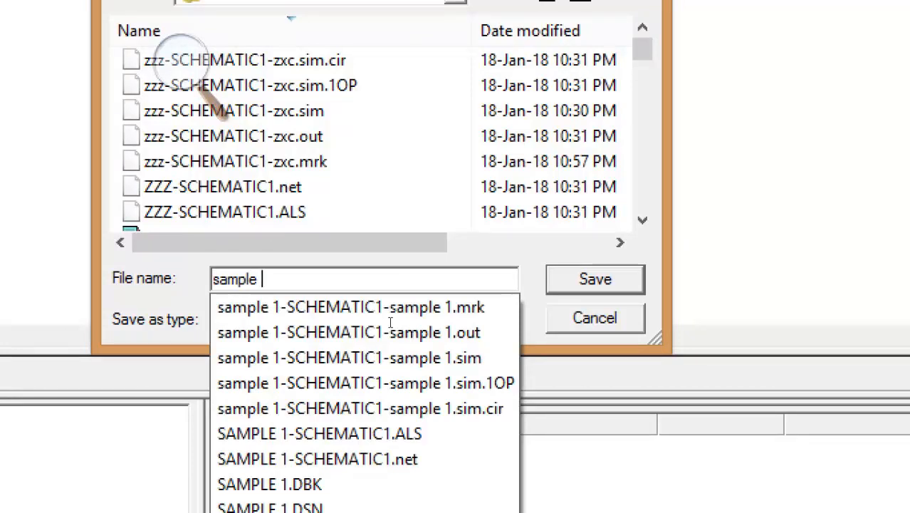
key(BackSpace)
text(.)
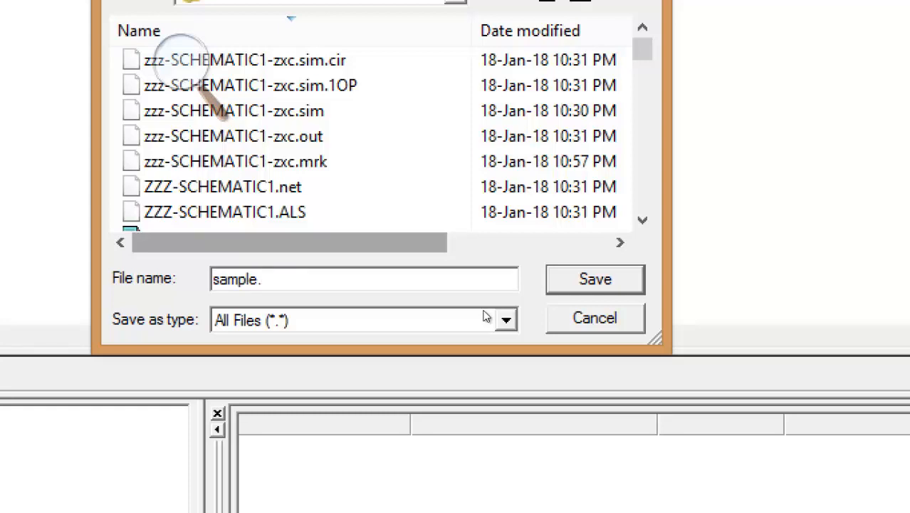
text(cir)
key(Return)
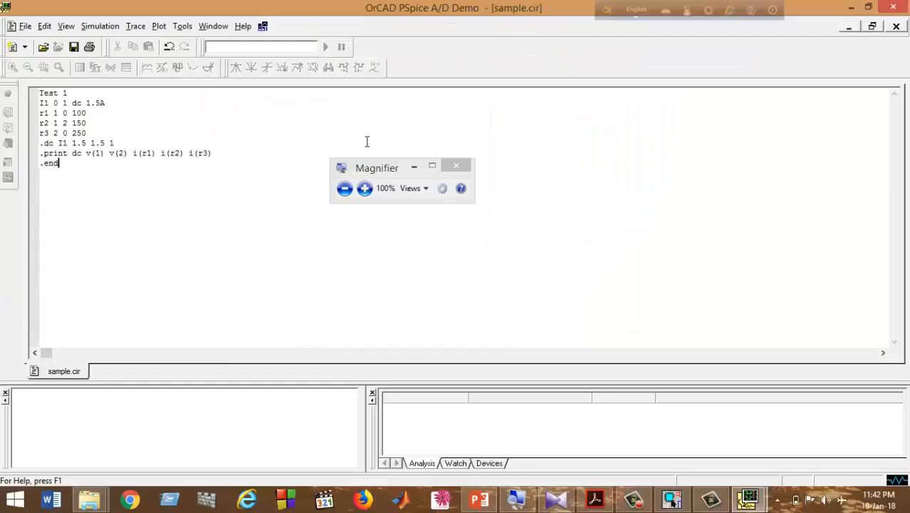
Close sample.cir, run the sample simulation, and display its sample.out output file.
click(895, 26)
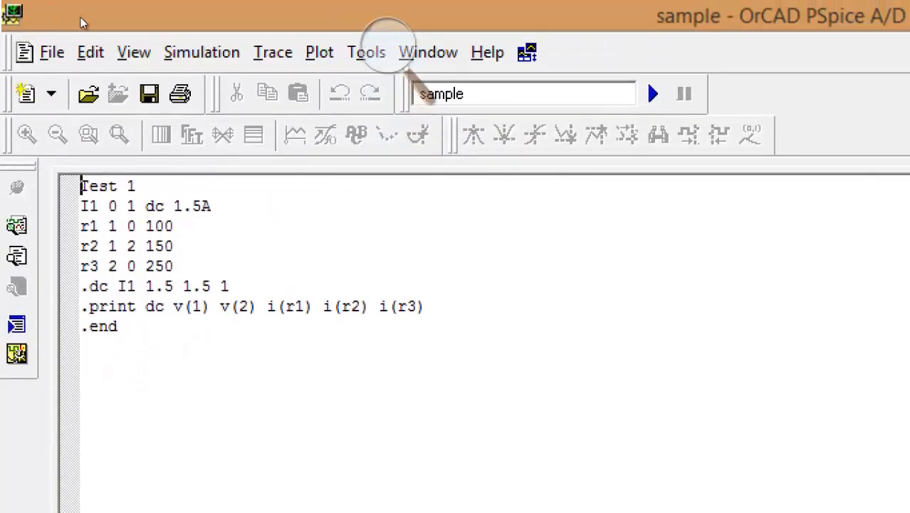
key(alt+s)
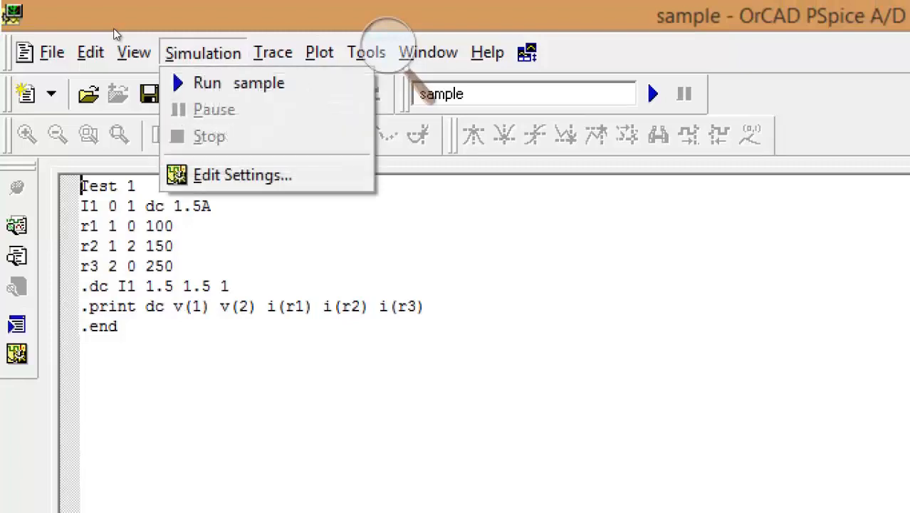
key(Down)
key(Return)
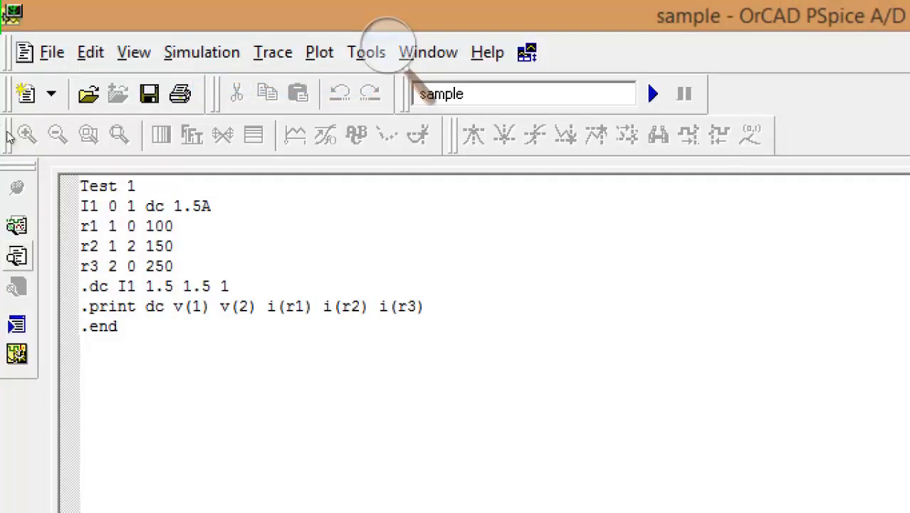
click(16, 256)
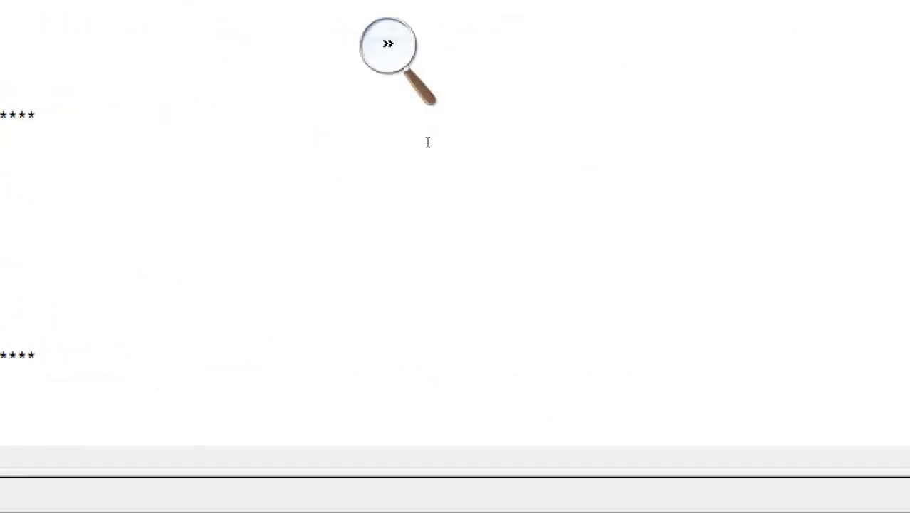
Read the DC results (V(1)=120 V, V(2)=75 V, I(r1)=1.2 A, I(r2)=I(r3)=0.3 A), then return to Capture.
key(super+minus)
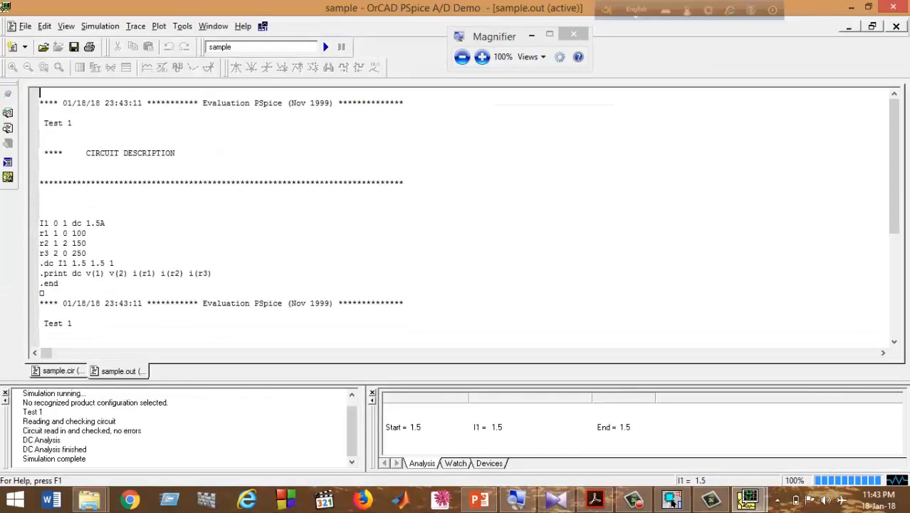
drag(890, 191, 890, 282)
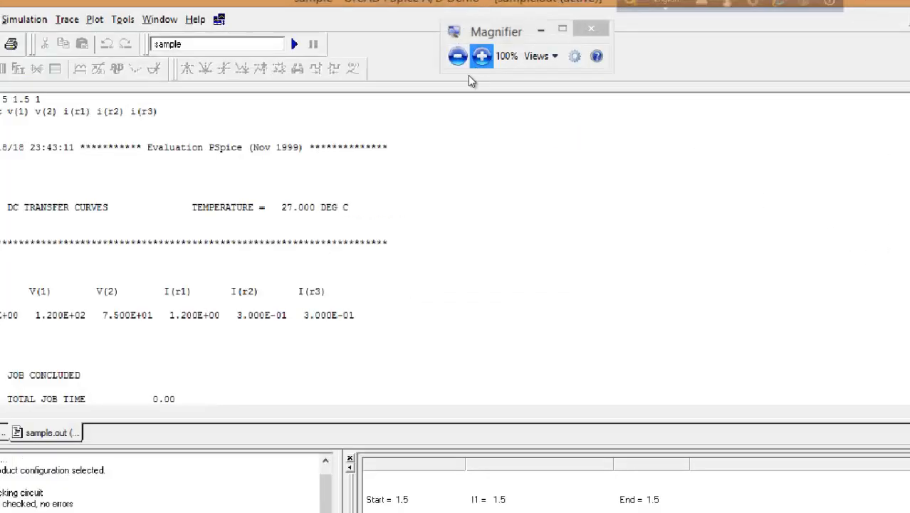
click(480, 56)
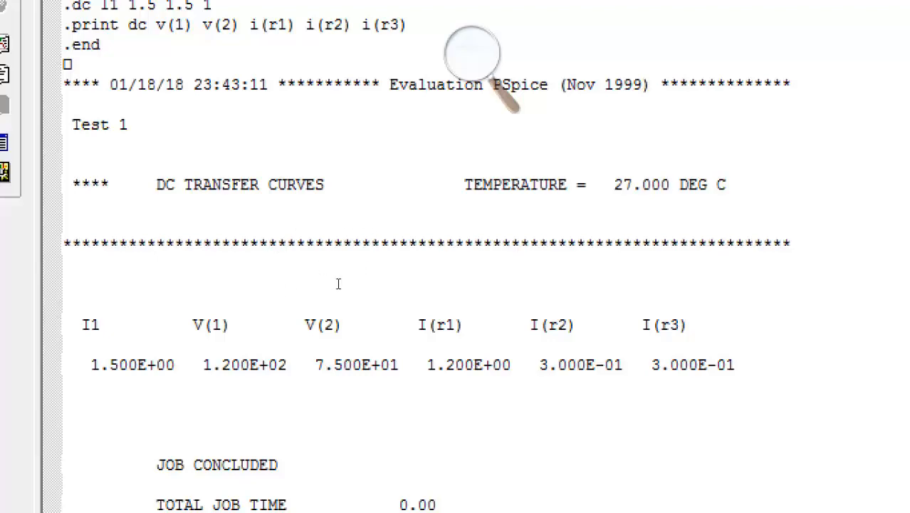
key(super+minus)
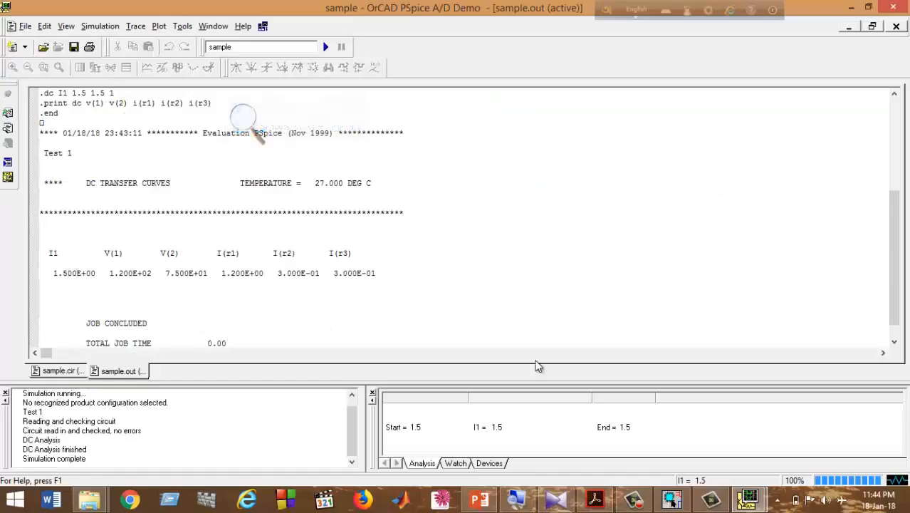
click(675, 501)
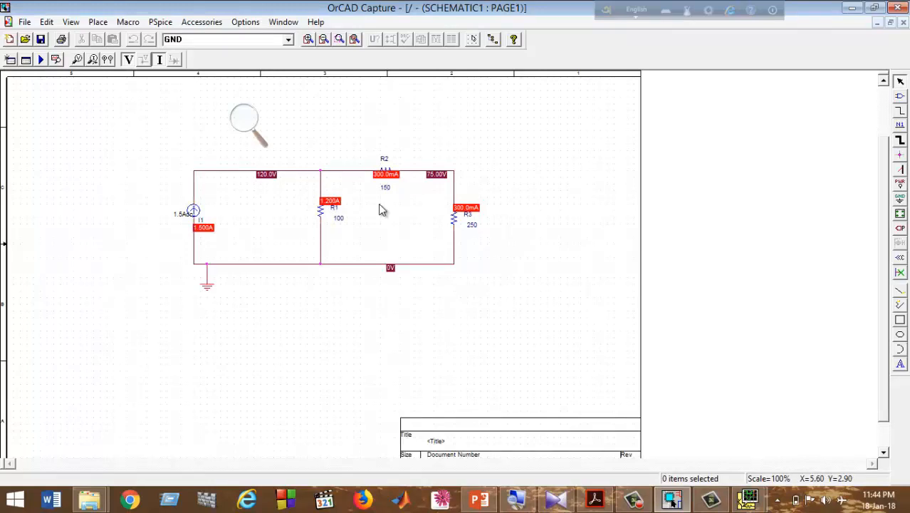
Switch to PowerPoint's slide 2 showing the 1.5 A source with 100, 150 and 250 Ω resistors.
click(479, 502)
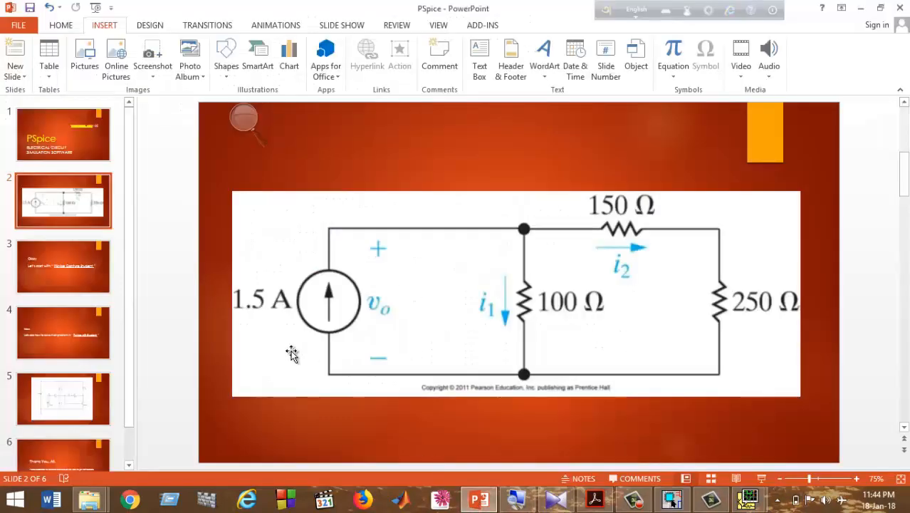